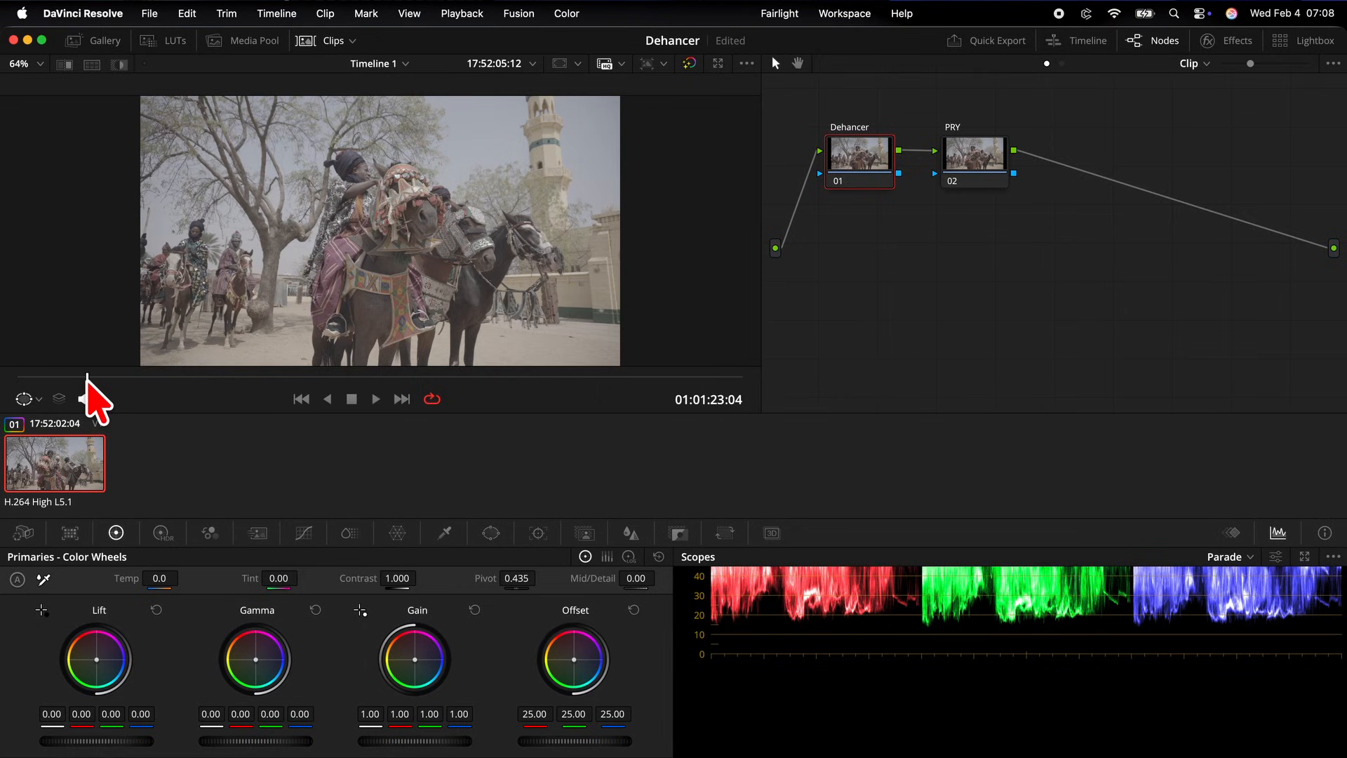
Find the Dehancer Pro effect in the effects library and apply it to the first node, labelled Dehancer.
{"action": "left_click_drag", "start_coordinate": [86, 386], "coordinate": [178, 393]}
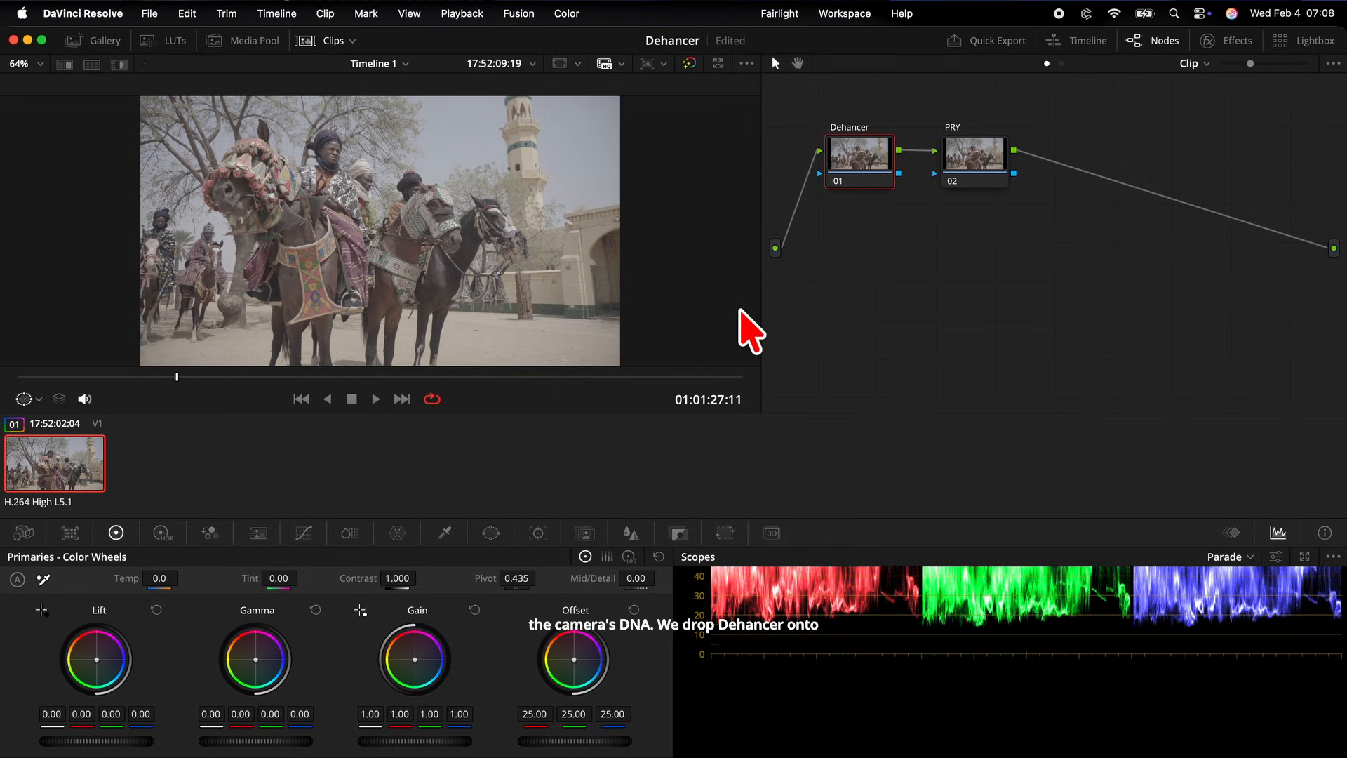
{"action": "left_click", "coordinate": [1233, 42]}
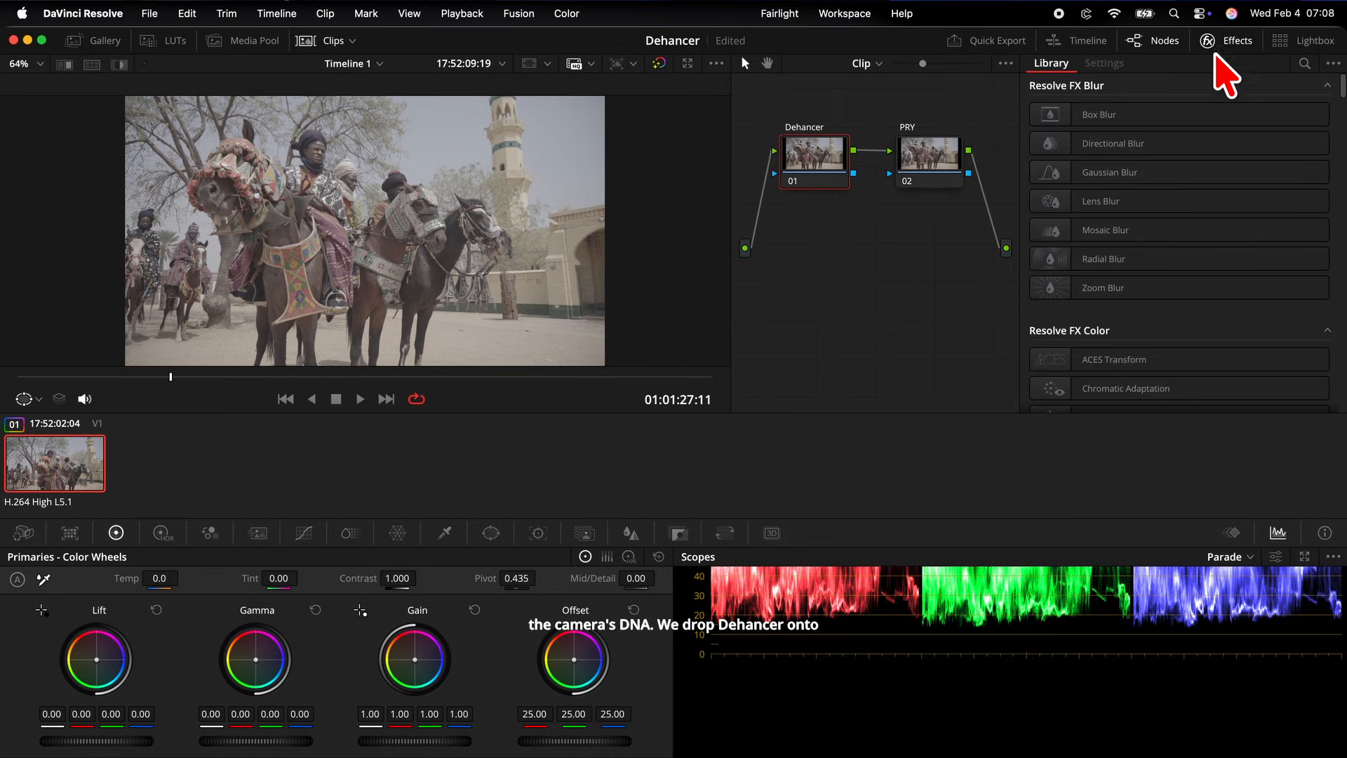
{"action": "left_click", "coordinate": [1303, 64]}
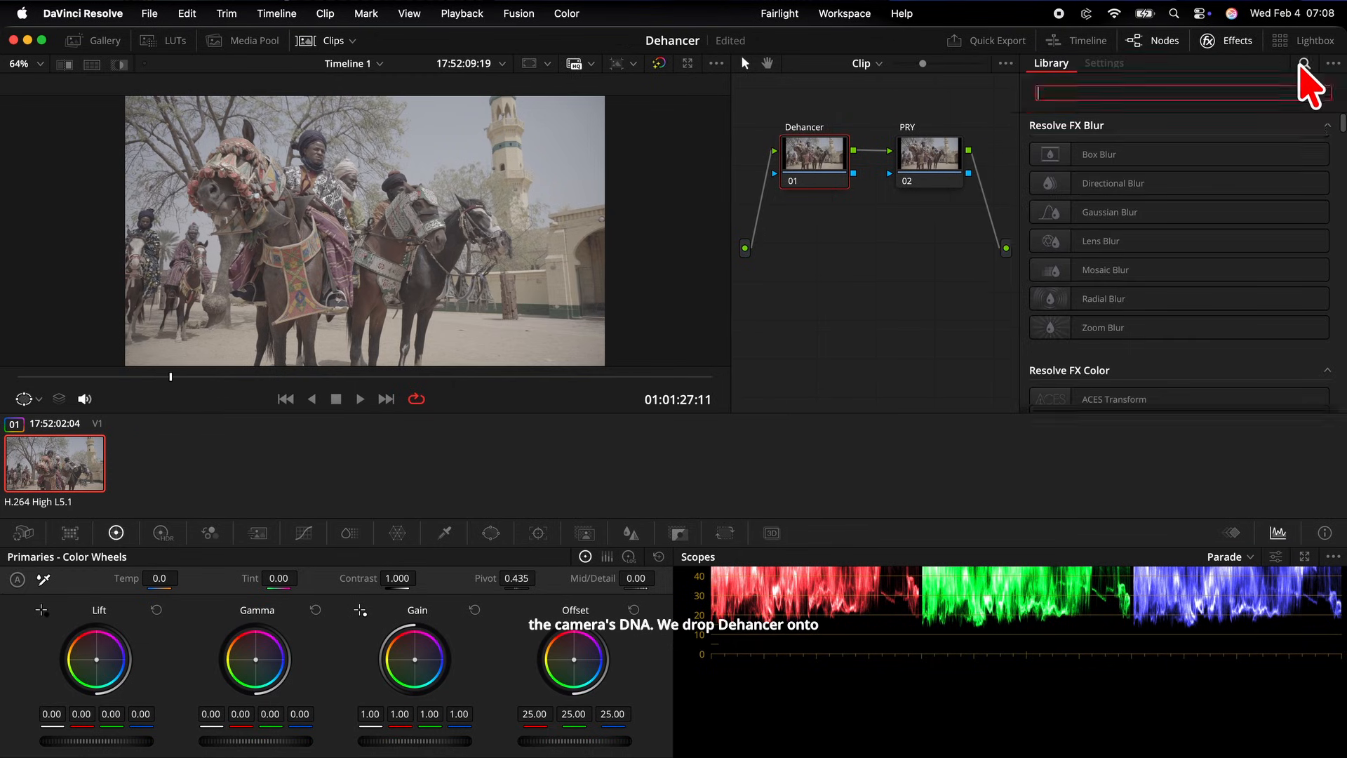
{"action": "type", "text": "Deha"}
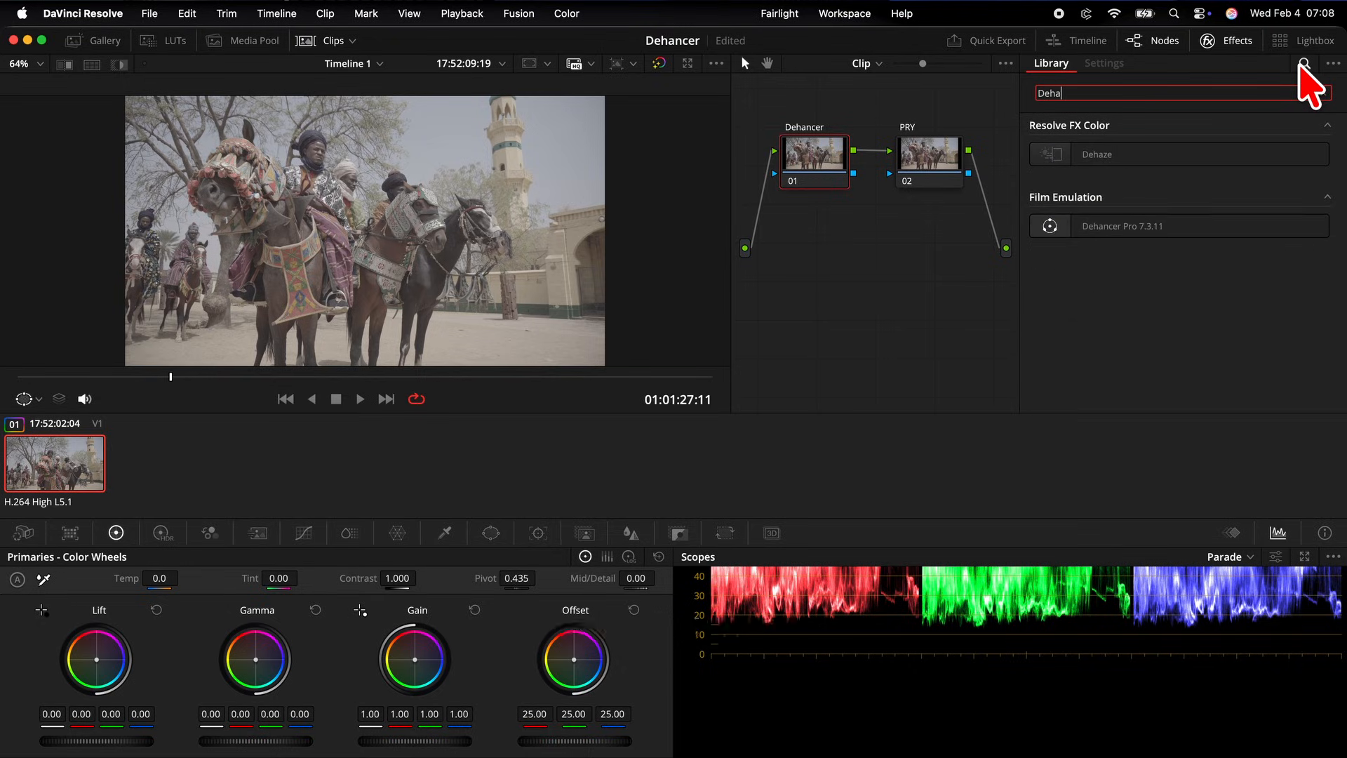
{"action": "type", "text": "ncer"}
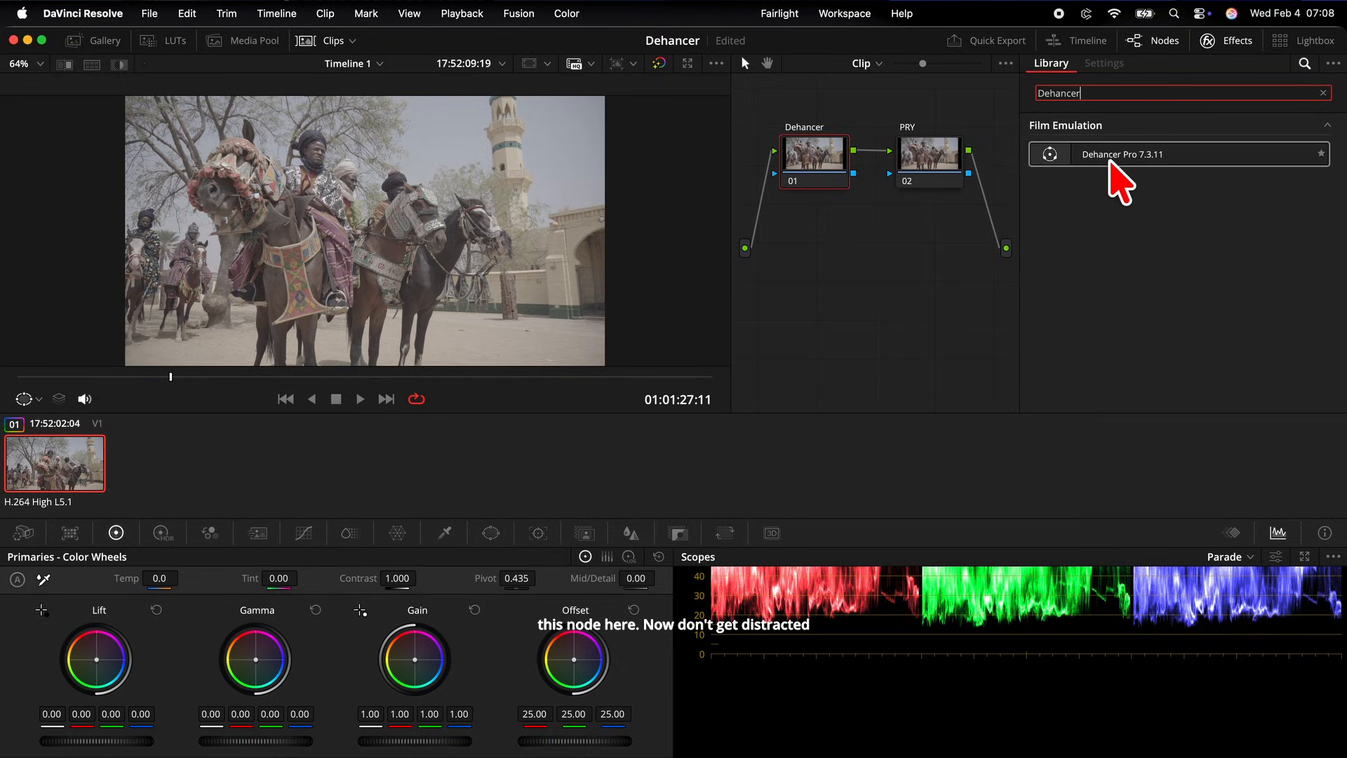
{"action": "left_click_drag", "start_coordinate": [1108, 155], "coordinate": [826, 160]}
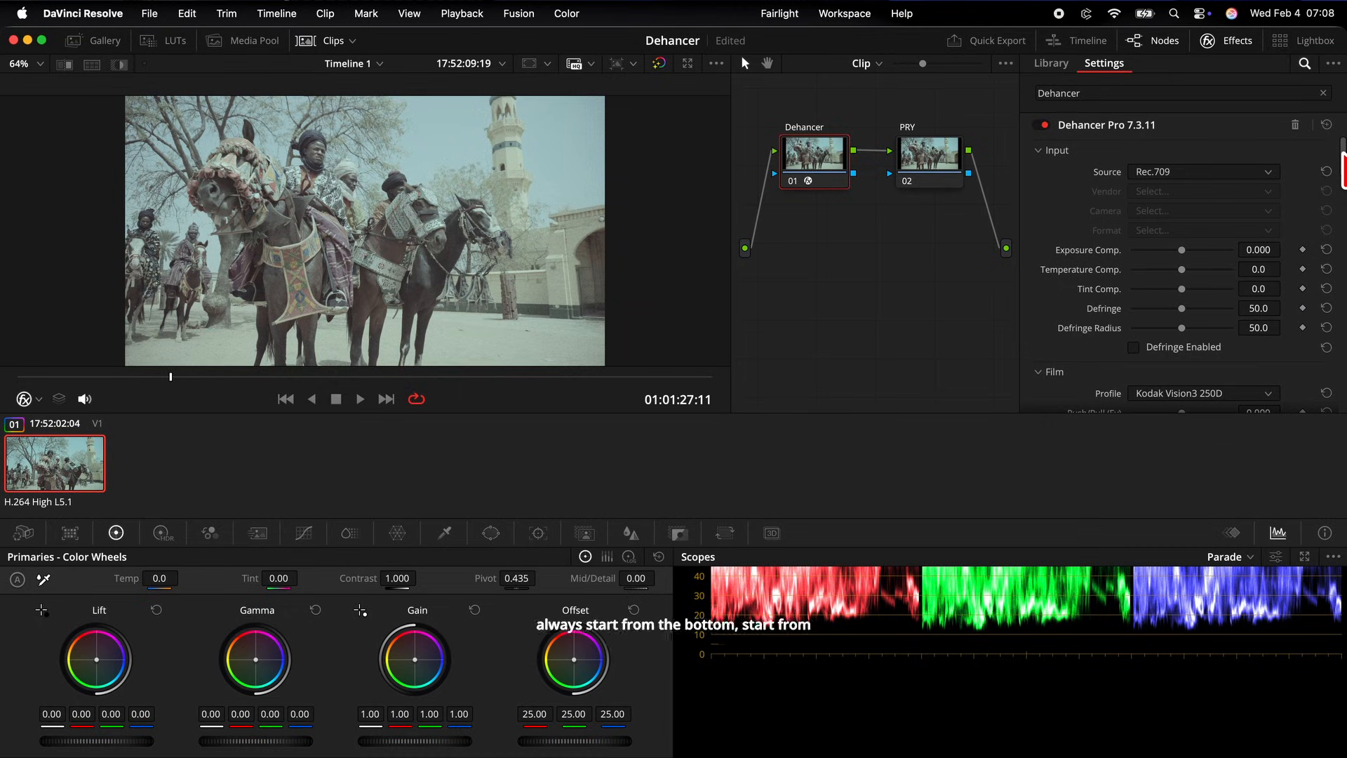
Disable all tools of the Dehancer Pro effect through its Options section.
{"action": "scroll", "coordinate": [1182, 280], "scroll_direction": "down", "scroll_amount": 1}
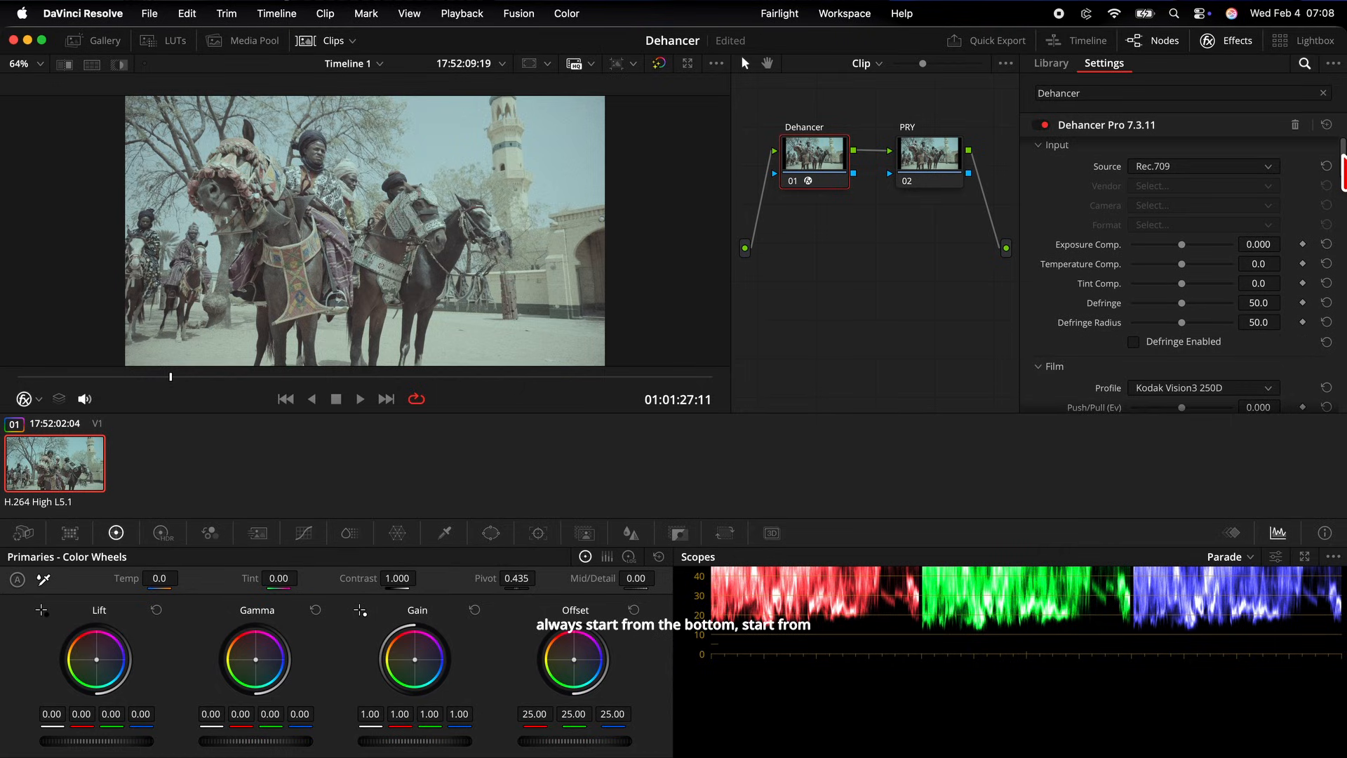
{"action": "scroll", "coordinate": [1182, 281], "scroll_direction": "down", "scroll_amount": 10}
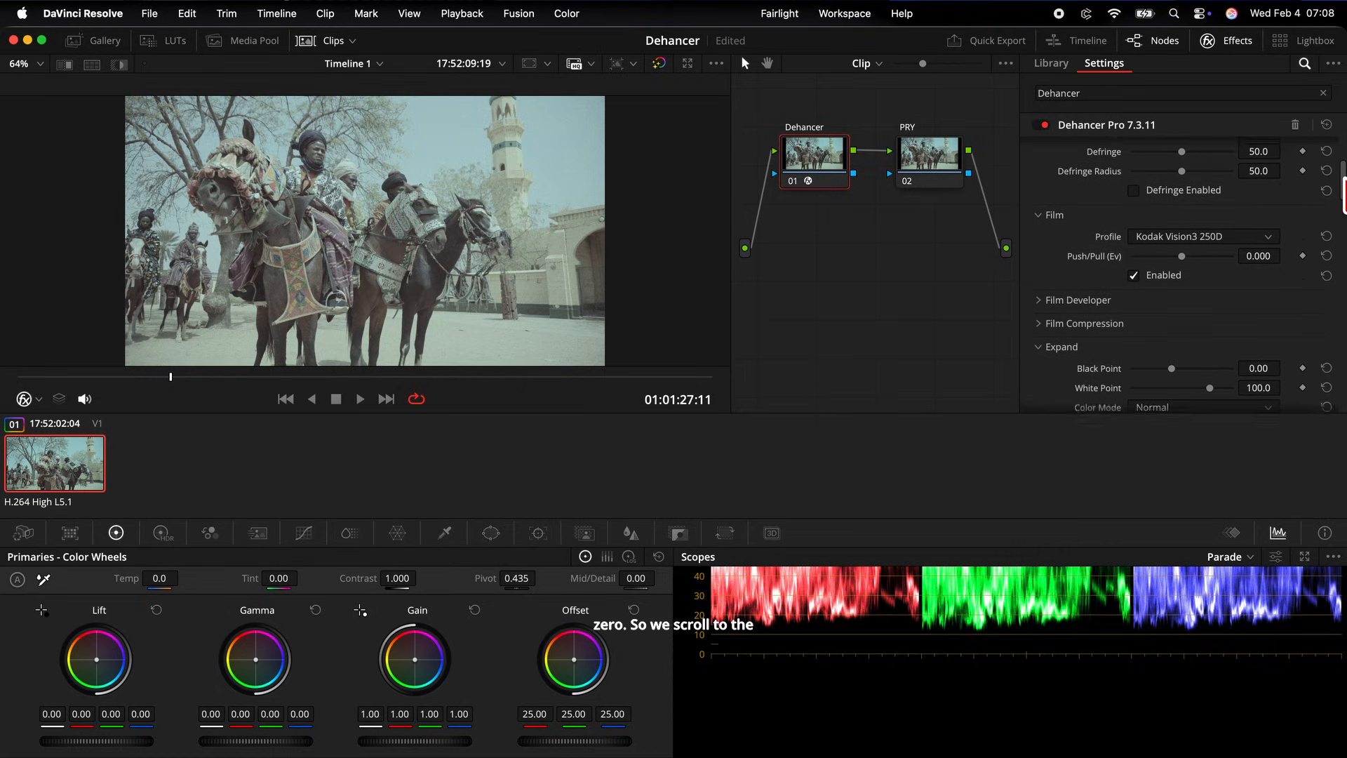
{"action": "scroll", "coordinate": [1182, 281], "scroll_direction": "down", "scroll_amount": 12}
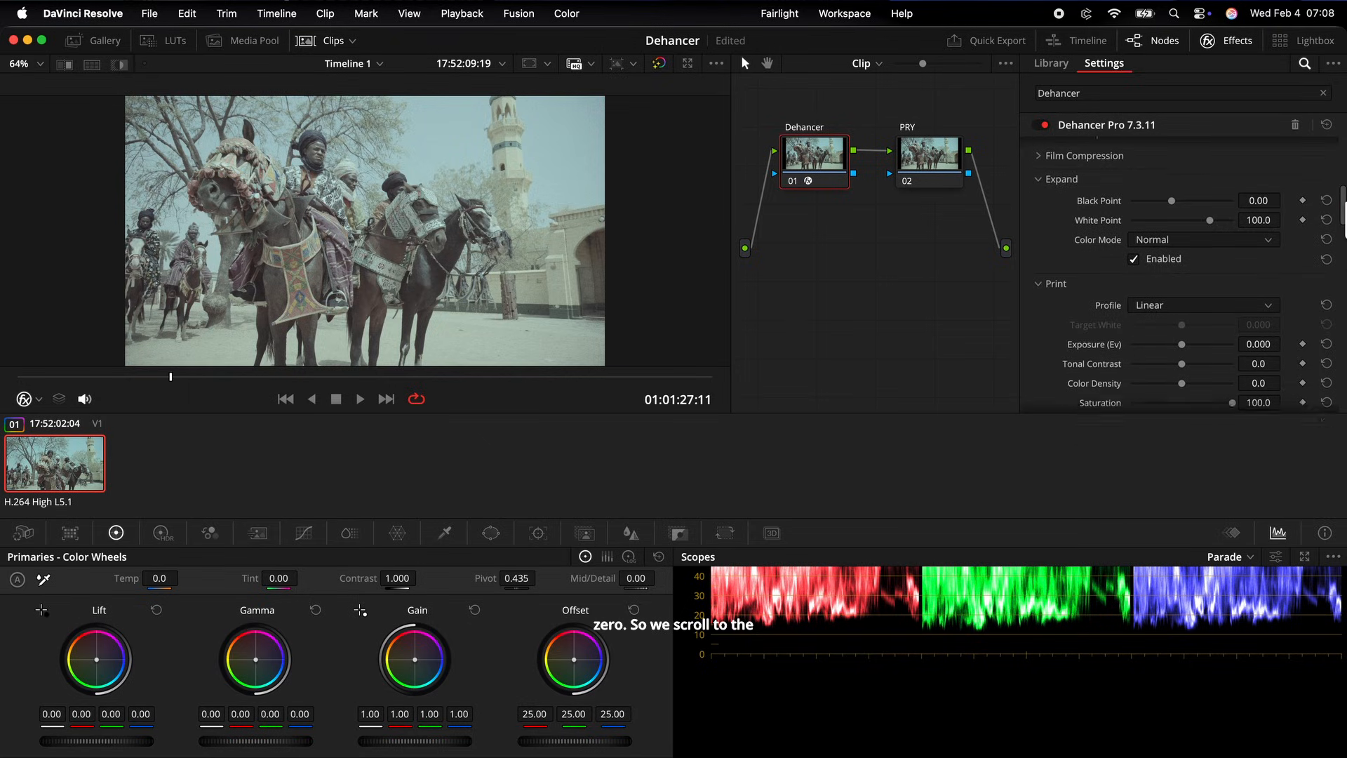
{"action": "scroll", "coordinate": [1331, 271], "scroll_direction": "down", "scroll_amount": 15}
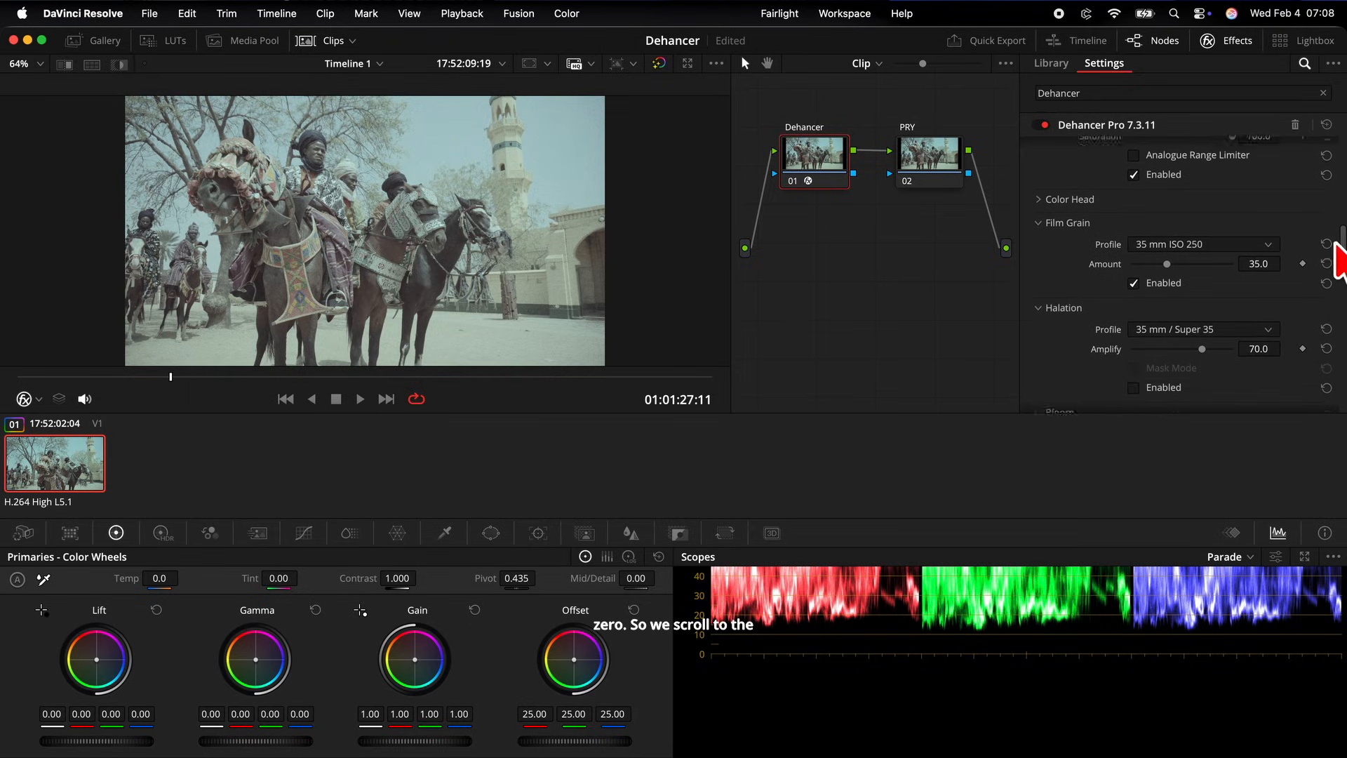
{"action": "left_click_drag", "start_coordinate": [1331, 268], "coordinate": [1343, 390]}
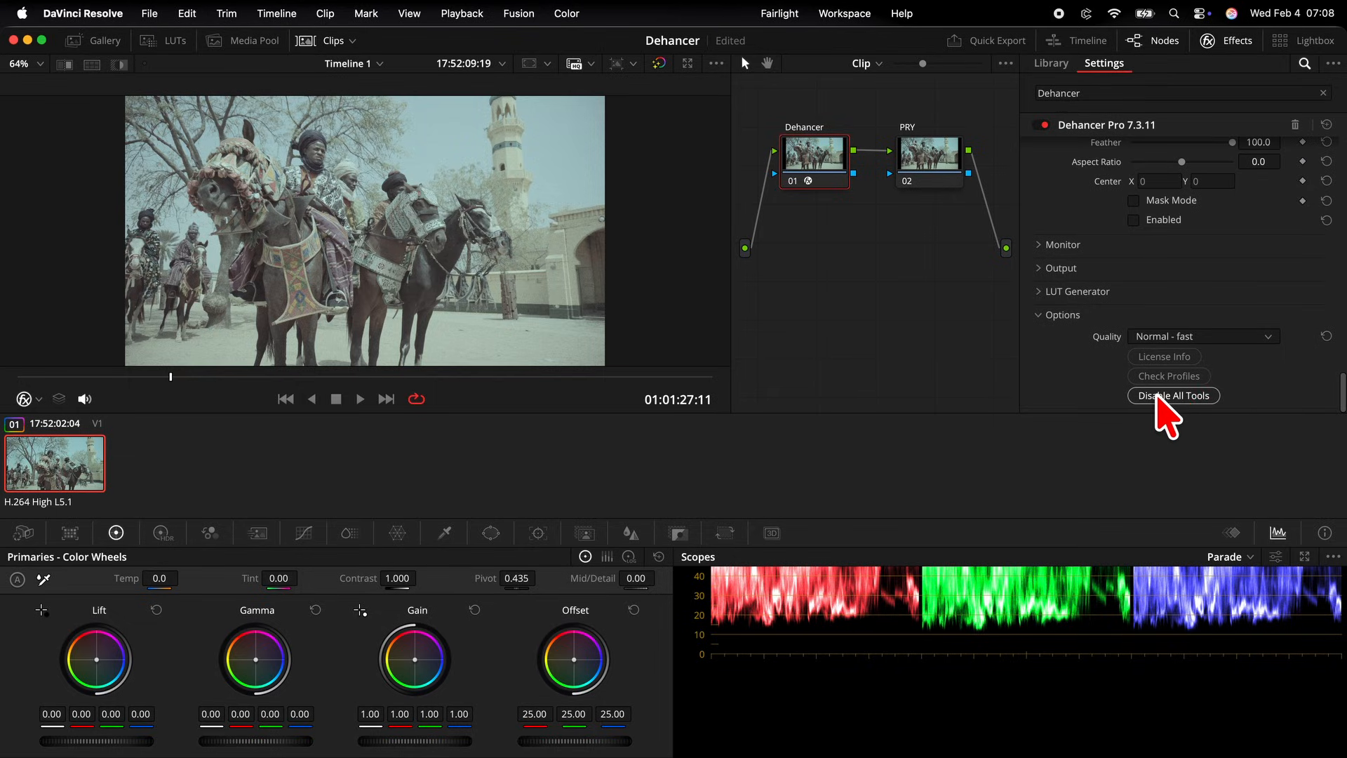
{"action": "left_click", "coordinate": [1158, 396]}
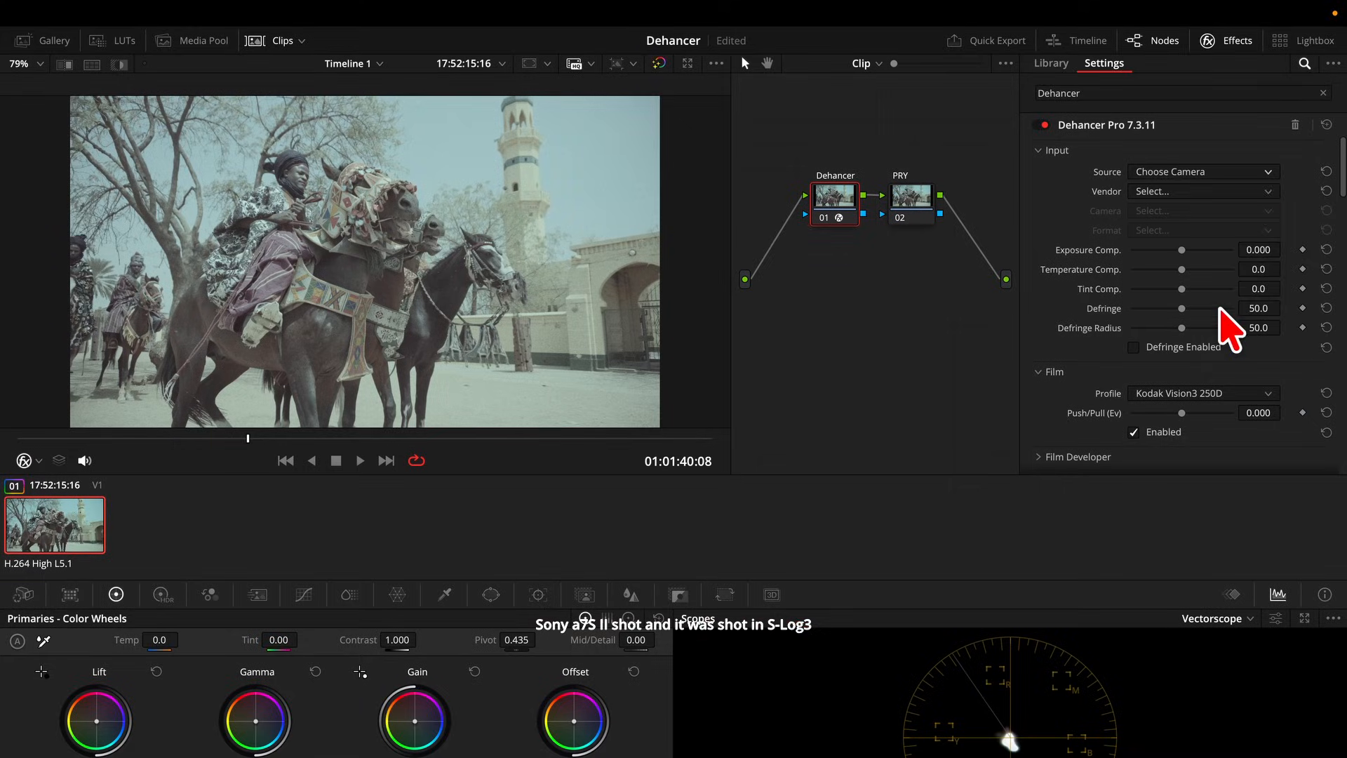
Set Dehancer's input camera to vendor Sony, camera Alpha 7S II and format S-Log3 S-Gamut3.
{"action": "left_click", "coordinate": [1263, 191]}
{"action": "scroll", "coordinate": [1273, 295], "scroll_direction": "down", "scroll_amount": 3}
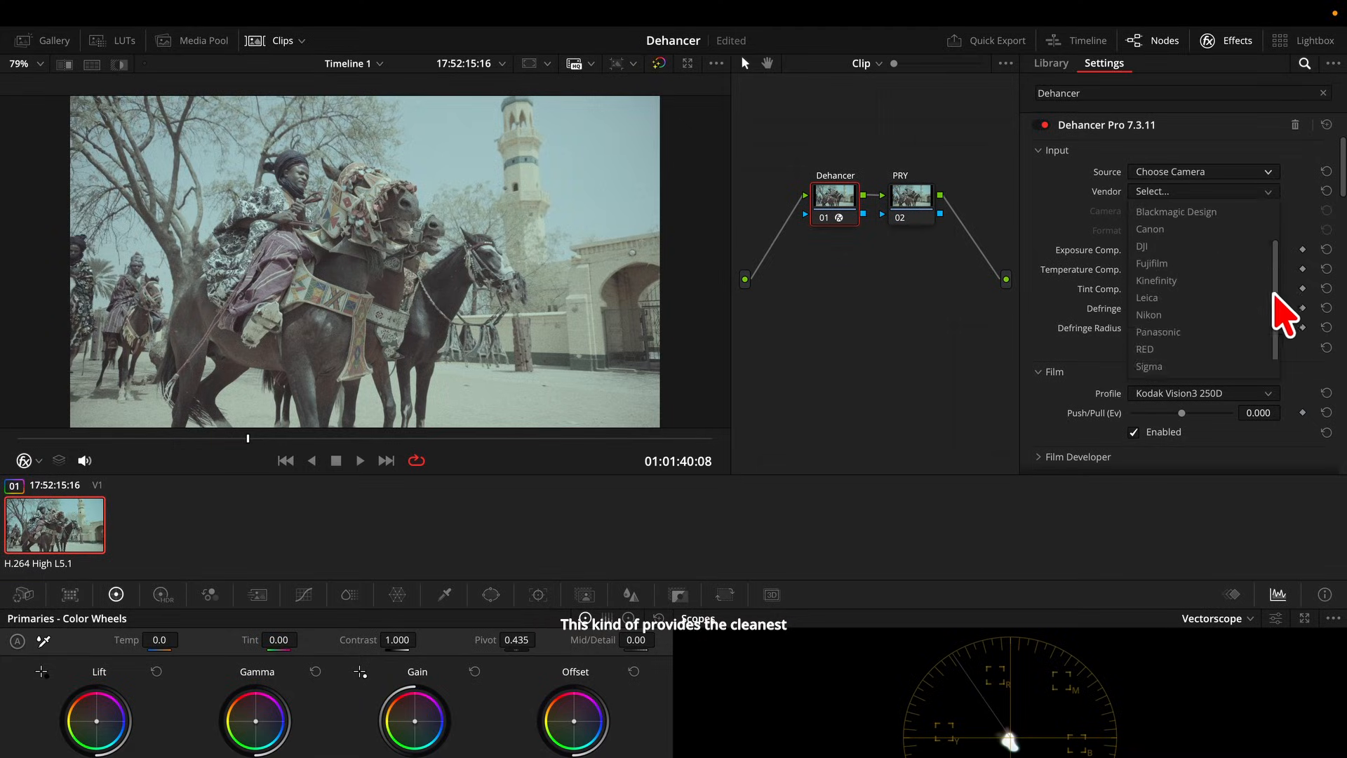
{"action": "left_click", "coordinate": [1185, 366]}
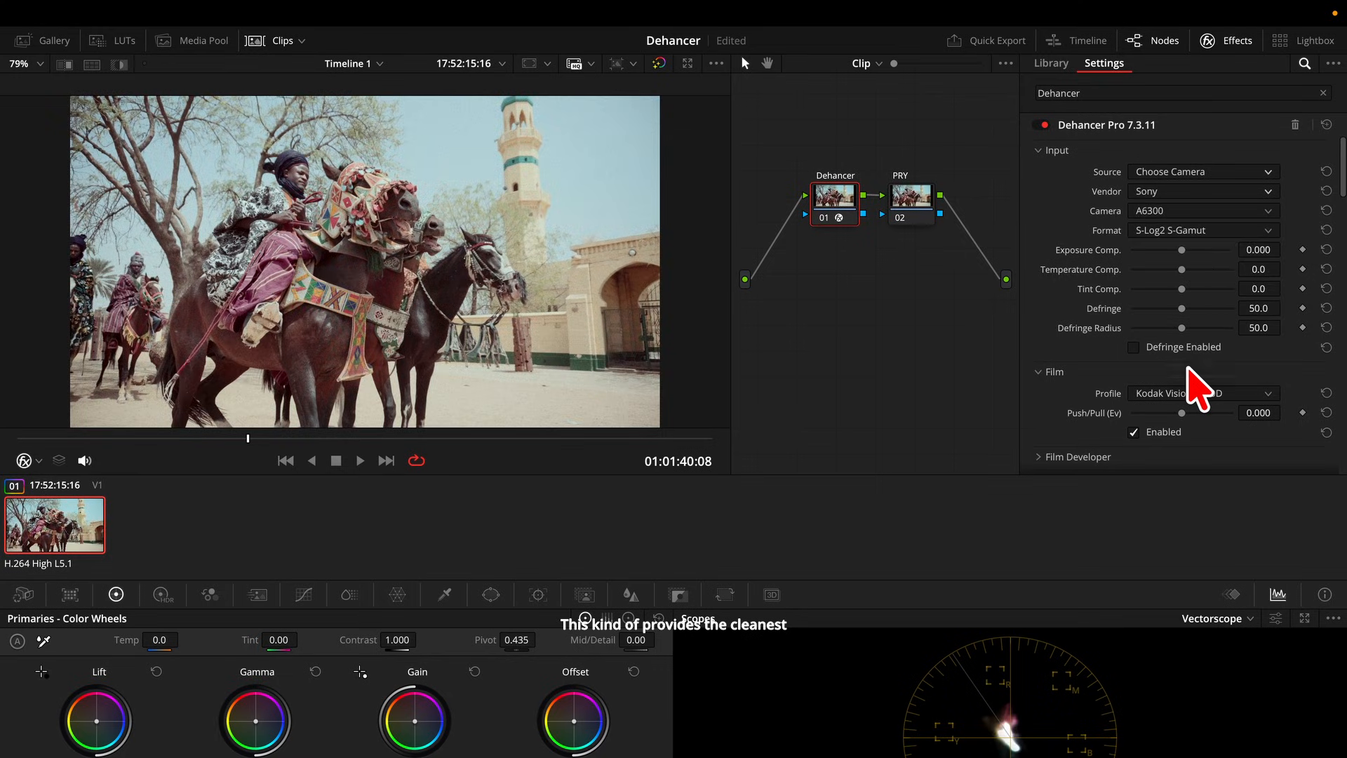
{"action": "left_click", "coordinate": [1260, 211]}
{"action": "scroll", "coordinate": [1282, 323], "scroll_direction": "down", "scroll_amount": 3}
{"action": "left_click", "coordinate": [1227, 347]}
{"action": "left_click", "coordinate": [1265, 232]}
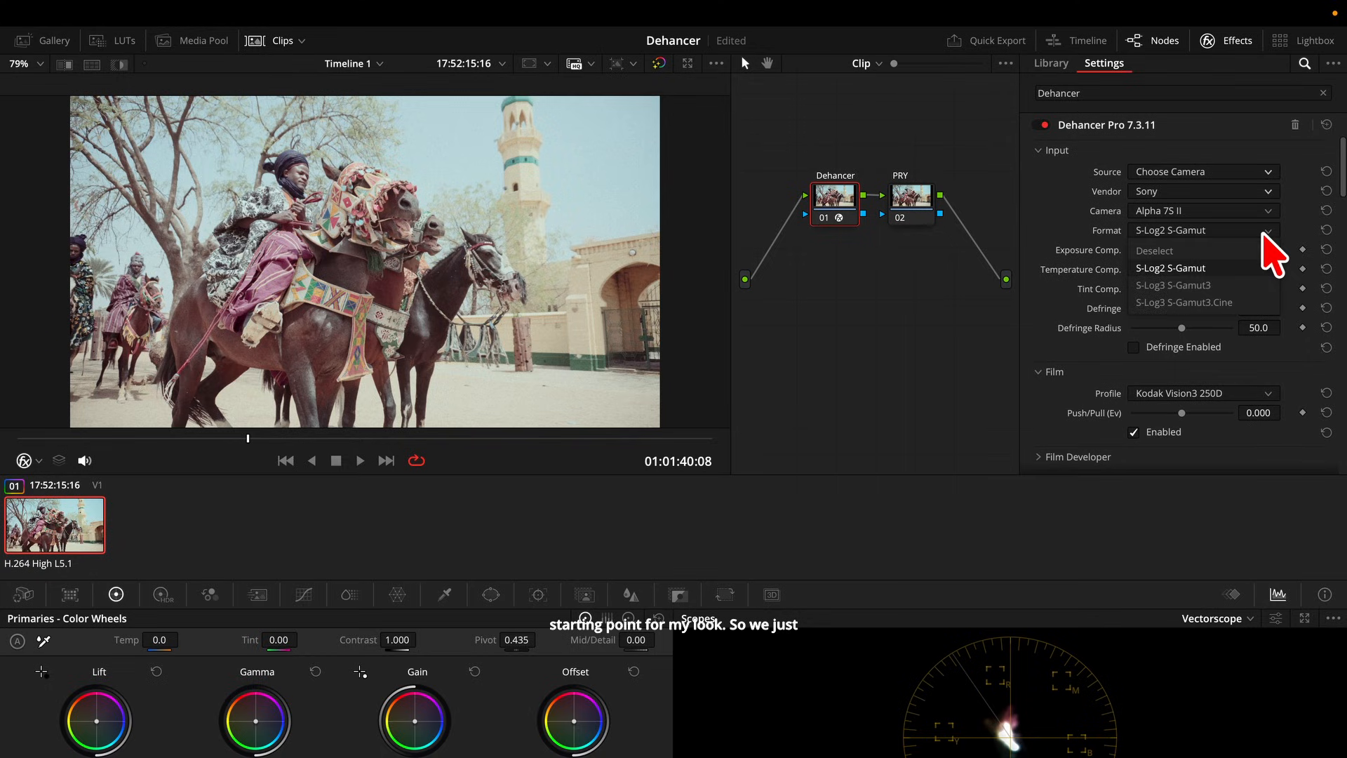
{"action": "left_click", "coordinate": [1244, 285]}
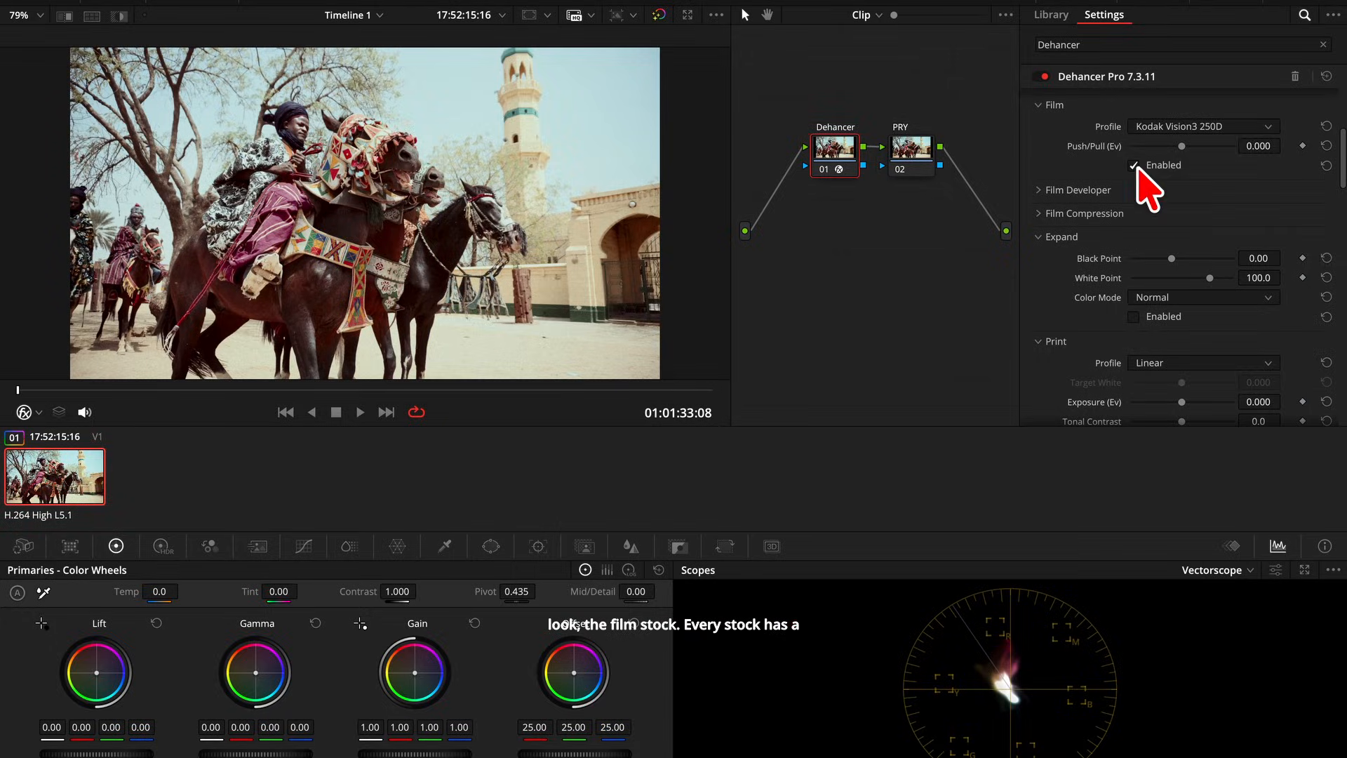
Choose Kodak Vision3 50D as Dehancer's film profile.
{"action": "left_click", "coordinate": [1270, 127]}
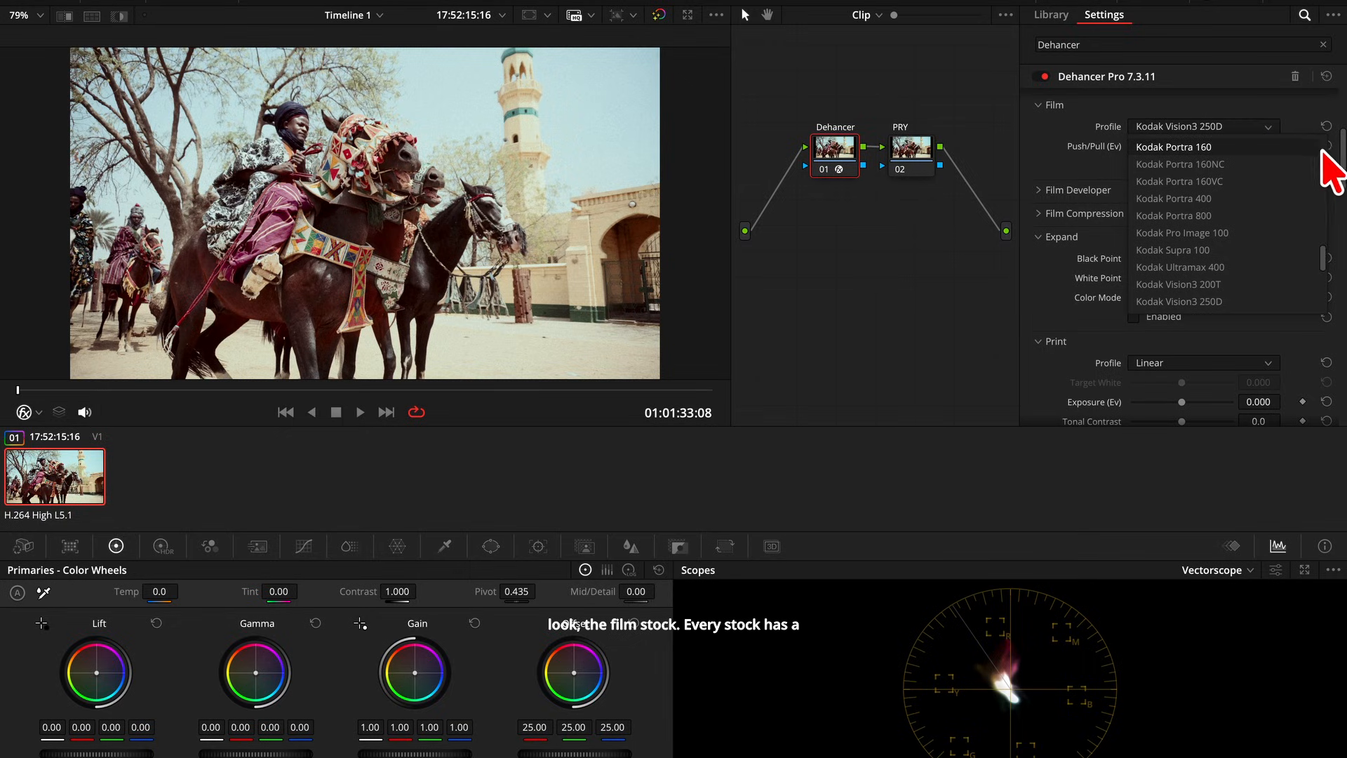
{"action": "mouse_move", "coordinate": [1323, 252]}
{"action": "left_mouse_down"}
{"action": "mouse_move", "coordinate": [1314, 125]}
{"action": "mouse_move", "coordinate": [1325, 295]}
{"action": "mouse_move", "coordinate": [1324, 275]}
{"action": "left_mouse_up"}
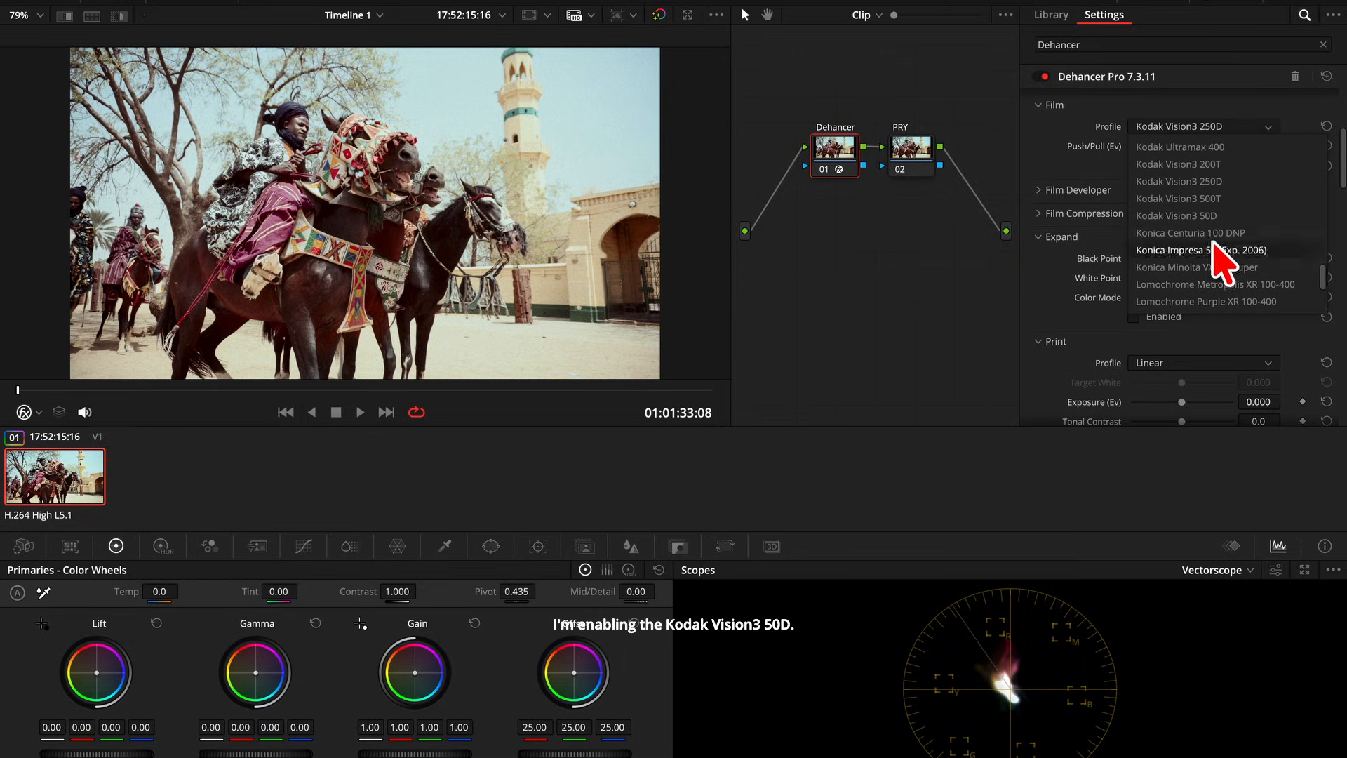
{"action": "left_click", "coordinate": [1205, 216]}
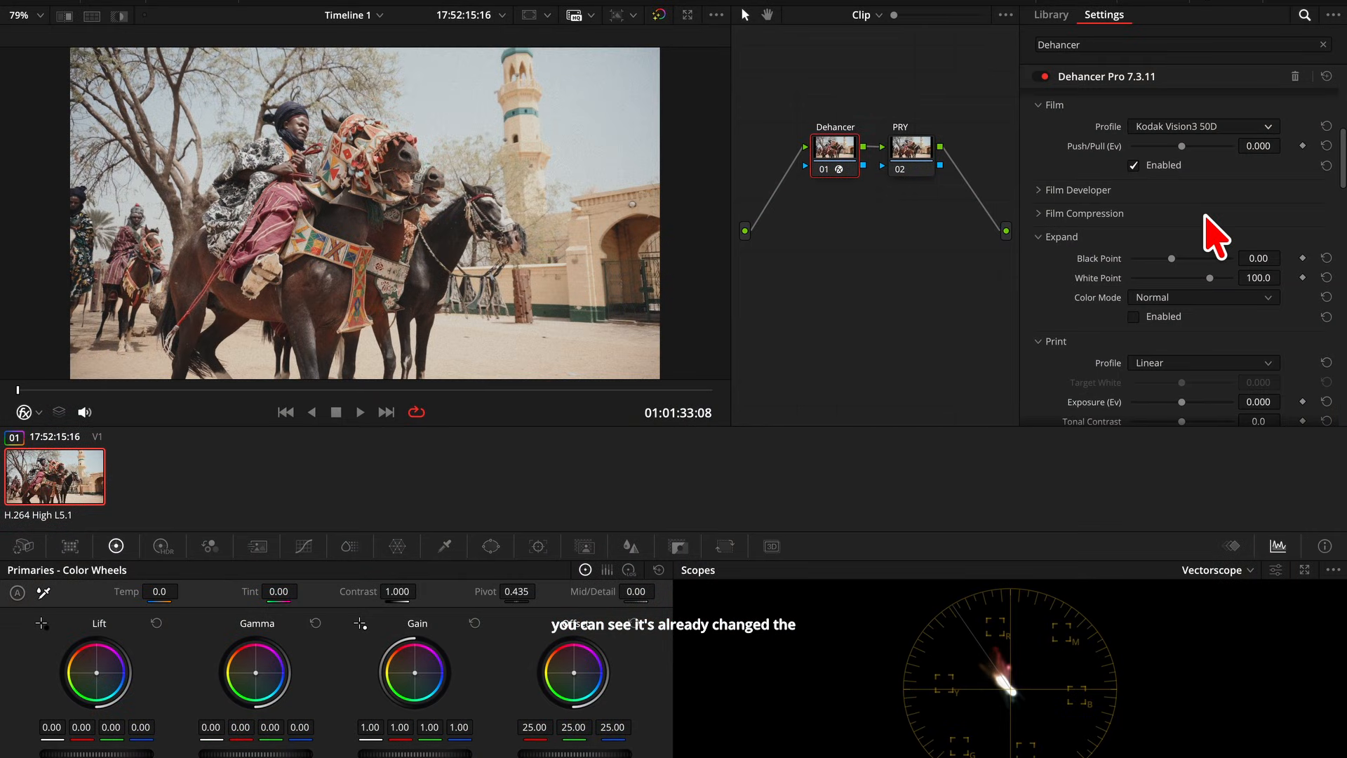
Change Dehancer's print profile to Kodak 2383 Print Film.
{"action": "left_click", "coordinate": [1343, 188]}
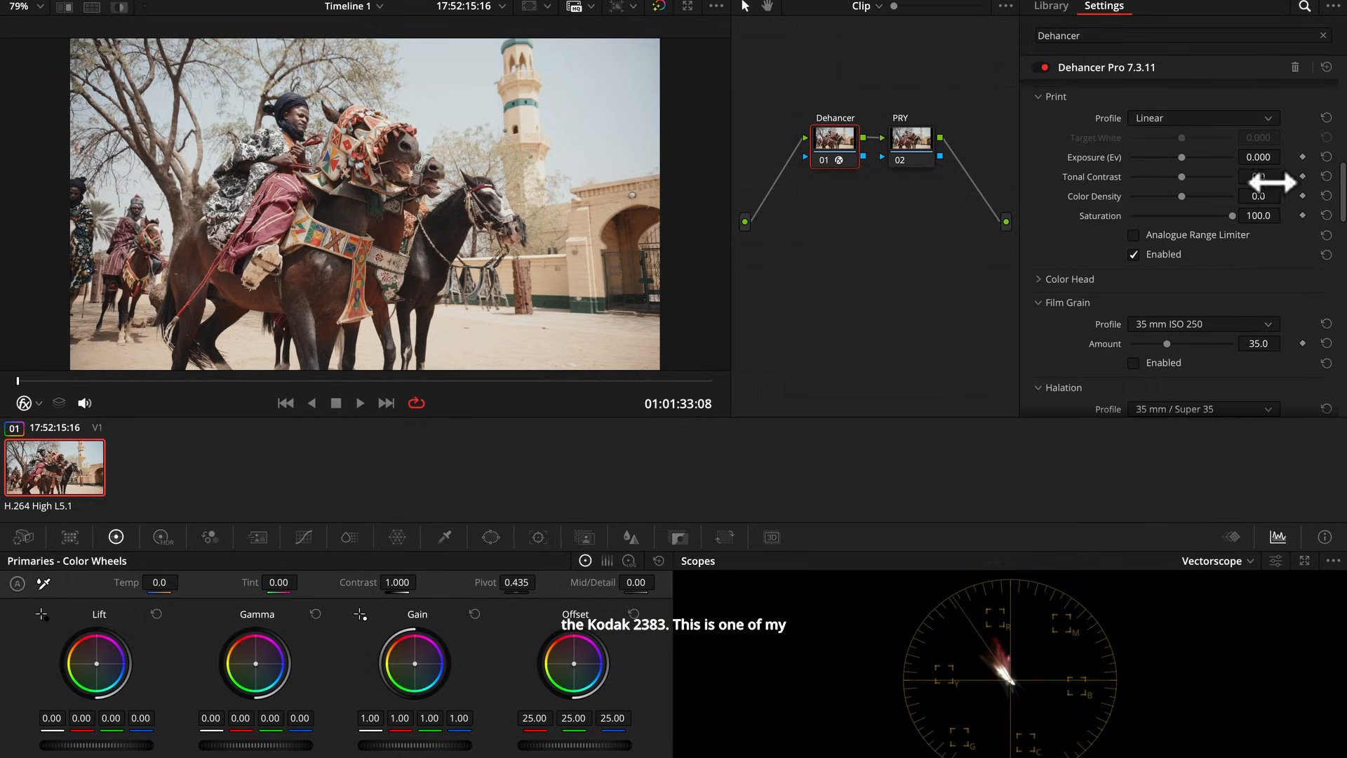
{"action": "left_click", "coordinate": [1268, 118]}
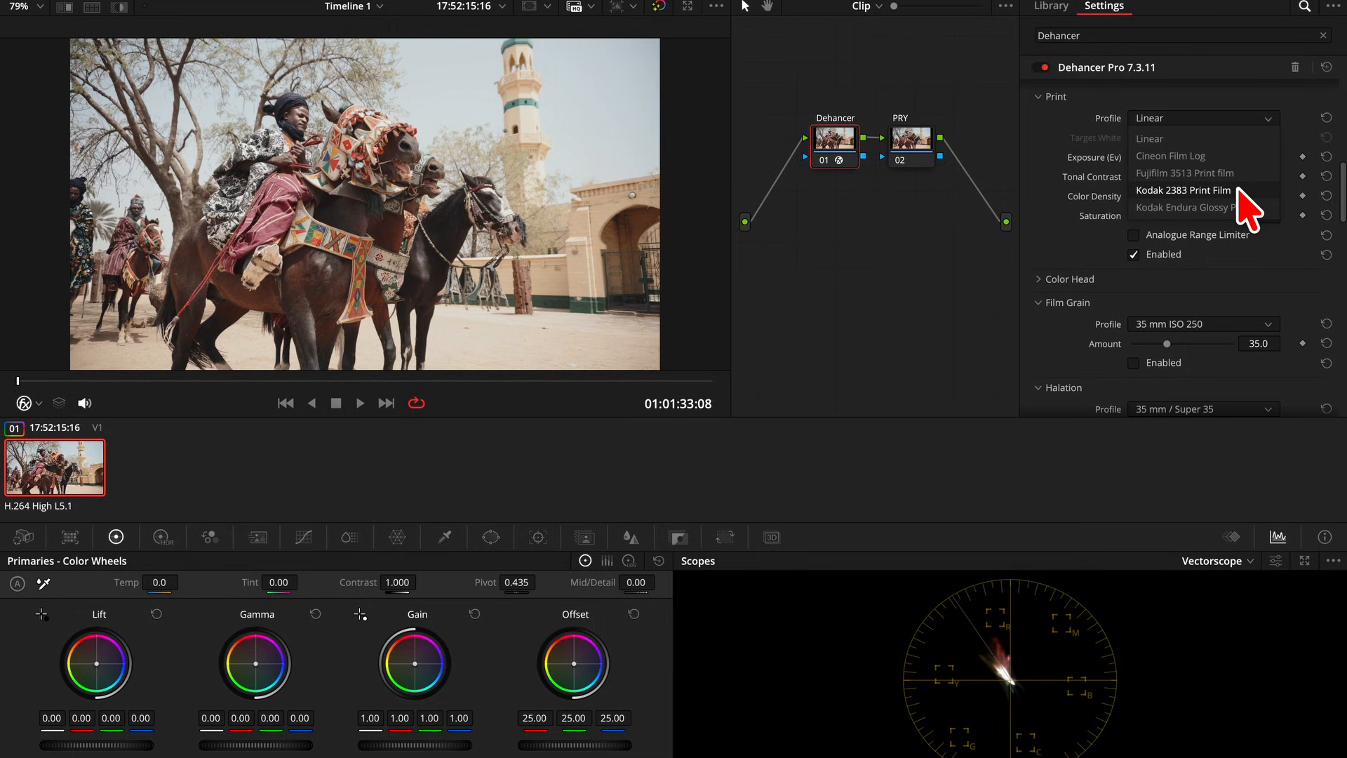
{"action": "left_click", "coordinate": [1192, 191]}
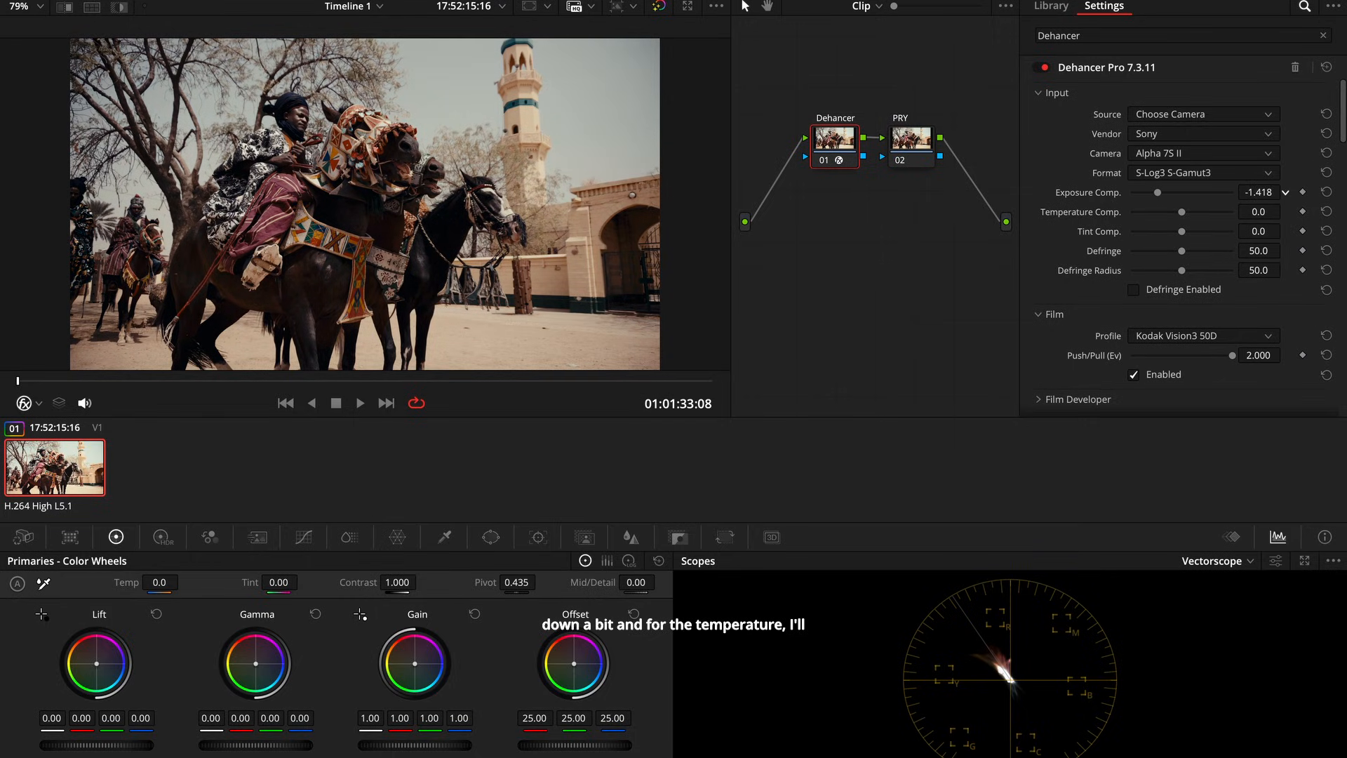
Adjust Dehancer's input compensation to exposure about -1.419, temperature 2.4 and tint about -27.1.
{"action": "left_click_drag", "start_coordinate": [1285, 192], "coordinate": [1266, 199]}
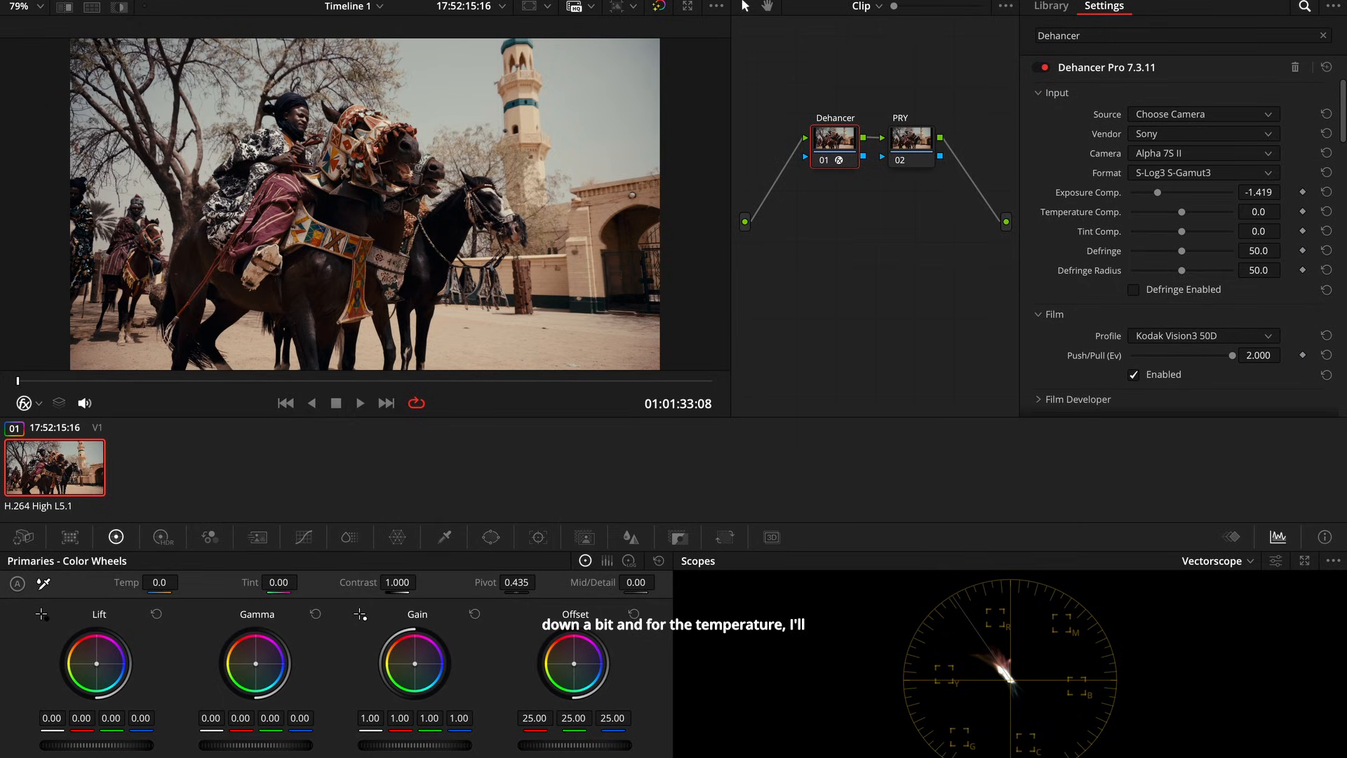
{"action": "left_click_drag", "start_coordinate": [1285, 211], "coordinate": [1285, 209]}
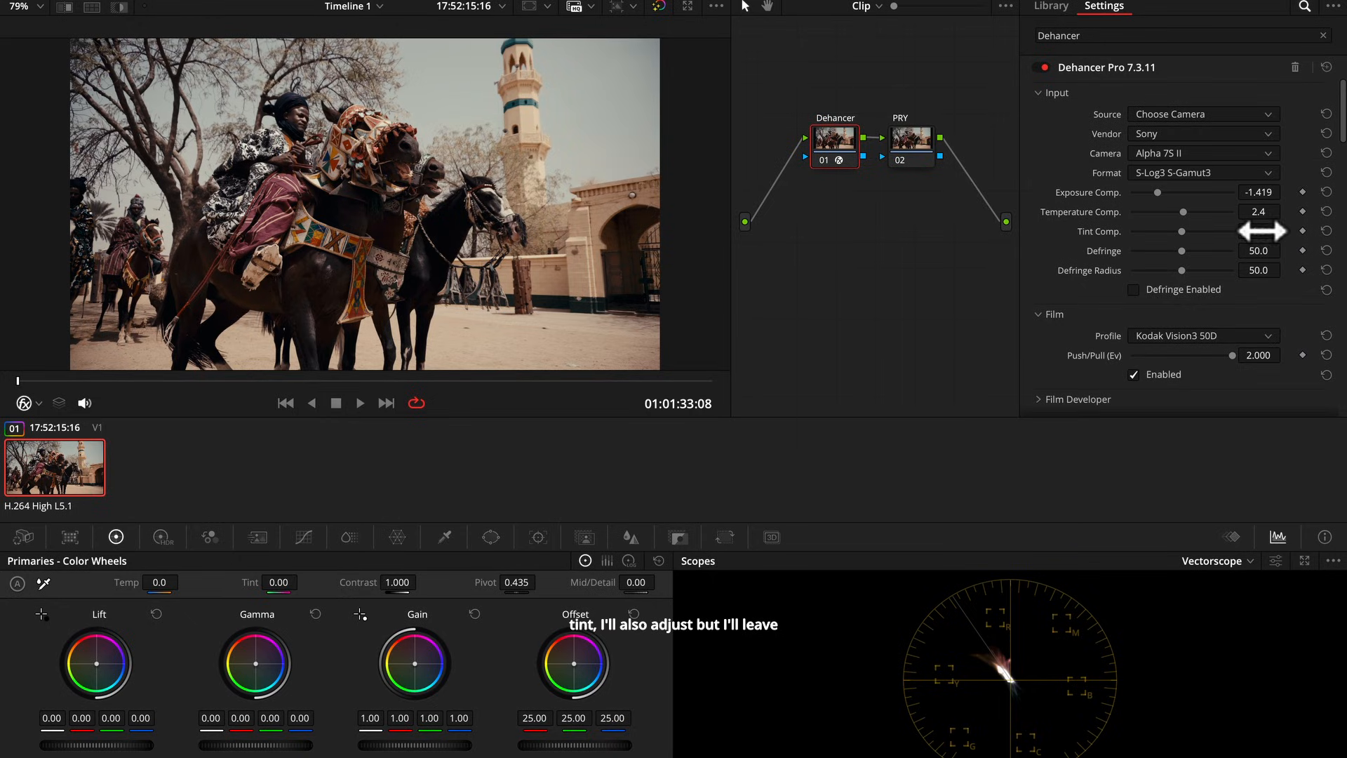
{"action": "left_click", "coordinate": [1260, 231]}
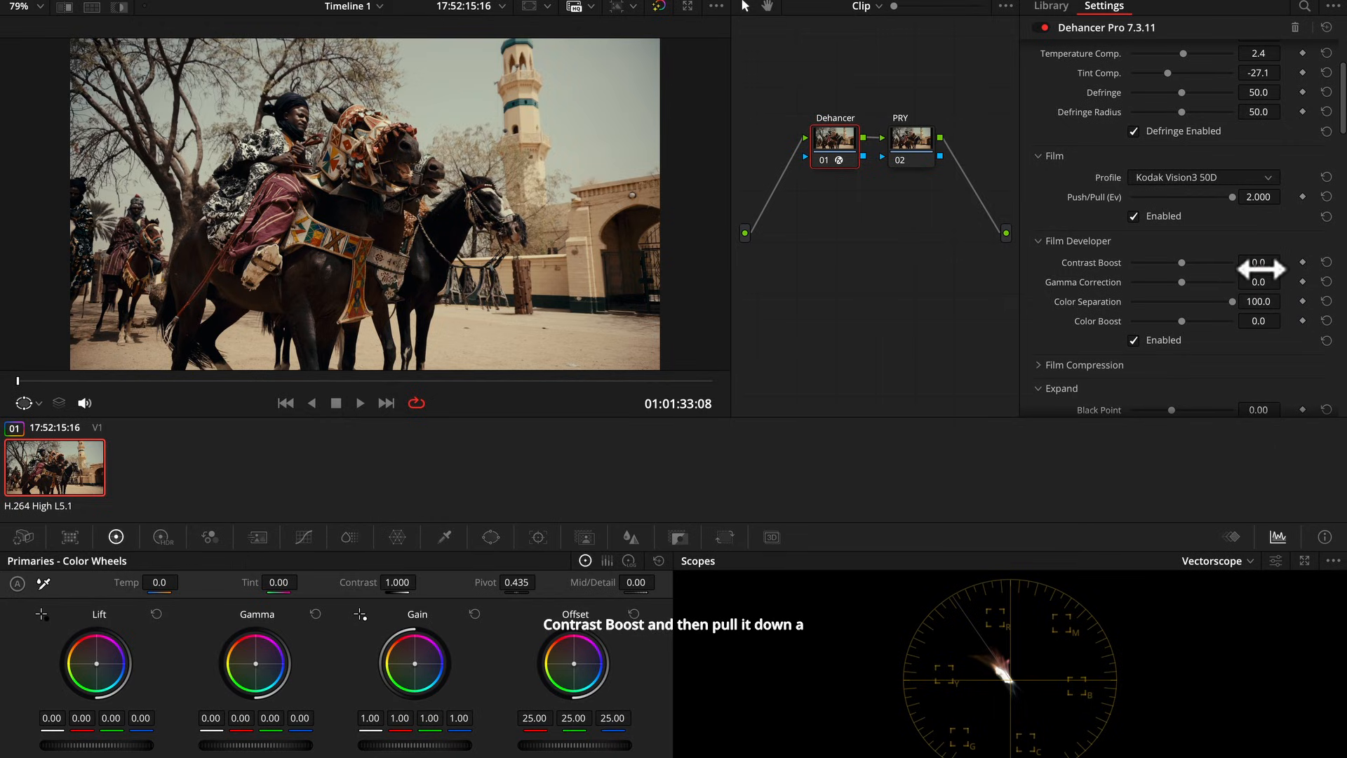
In the Film Developer settings, lower Contrast Boost to -8.7 and raise Color Boost to about 31.9.
{"action": "left_click_drag", "start_coordinate": [1258, 262], "coordinate": [1241, 262]}
{"action": "left_click_drag", "start_coordinate": [1285, 262], "coordinate": [1261, 267]}
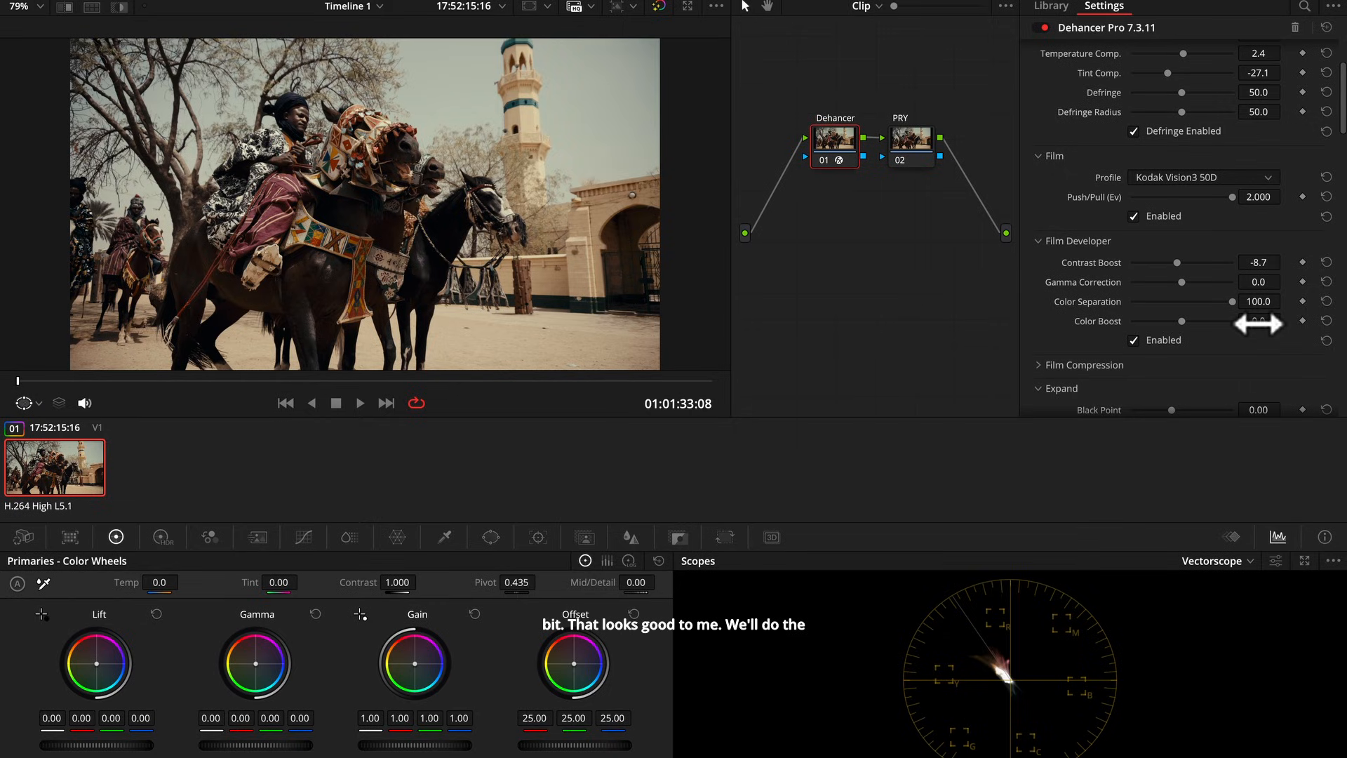
{"action": "left_click_drag", "start_coordinate": [1258, 321], "coordinate": [1285, 320]}
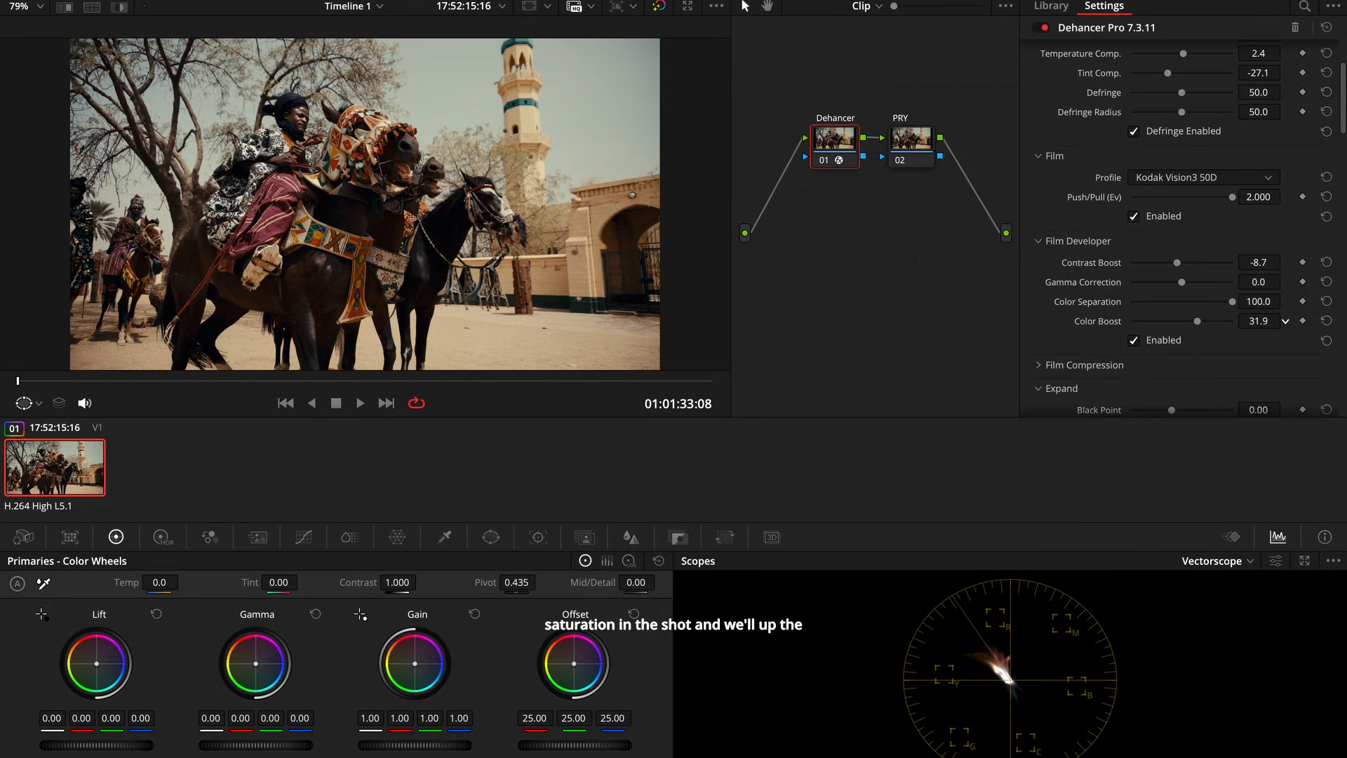
{"action": "left_click_drag", "start_coordinate": [1285, 321], "coordinate": [1284, 320]}
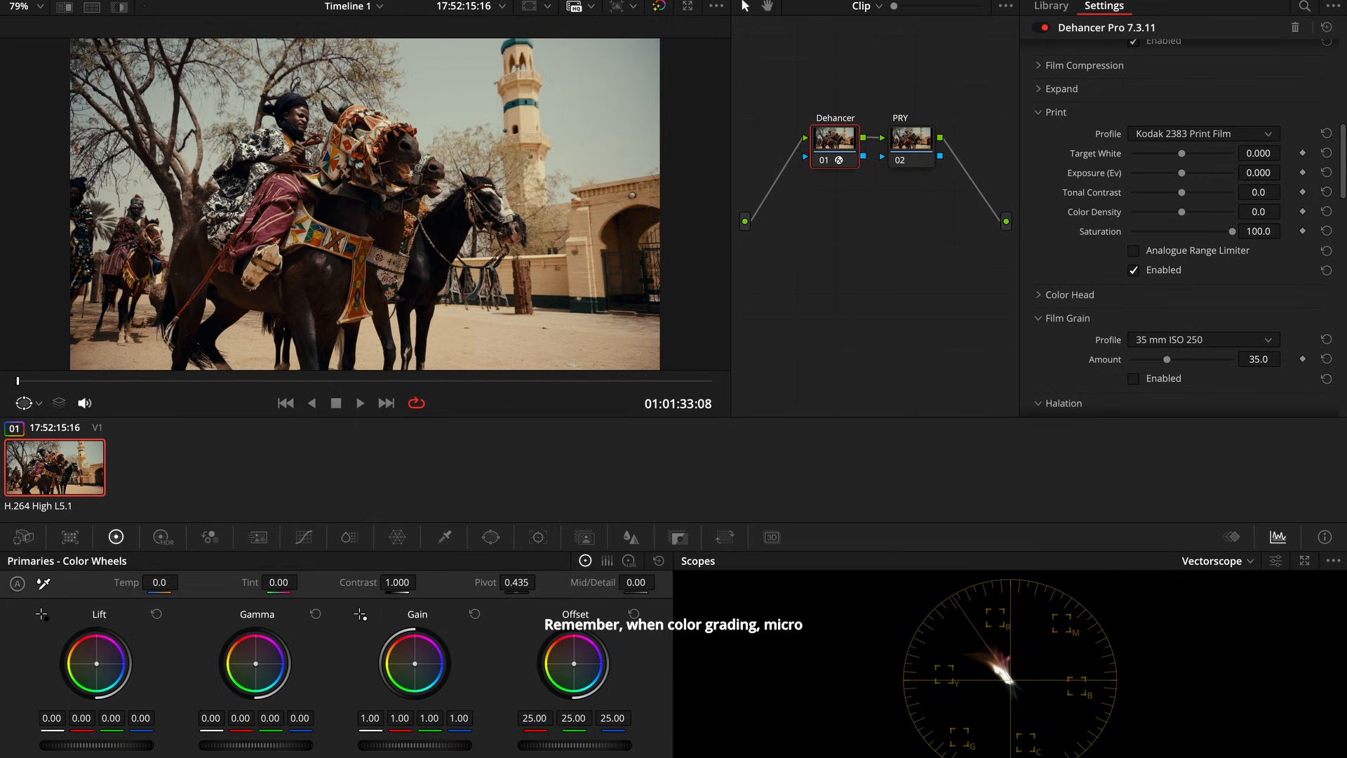
Set the exposure in Dehancer's Print settings to -0.442.
{"action": "left_click", "coordinate": [1266, 176]}
{"action": "type", "text": "-"}
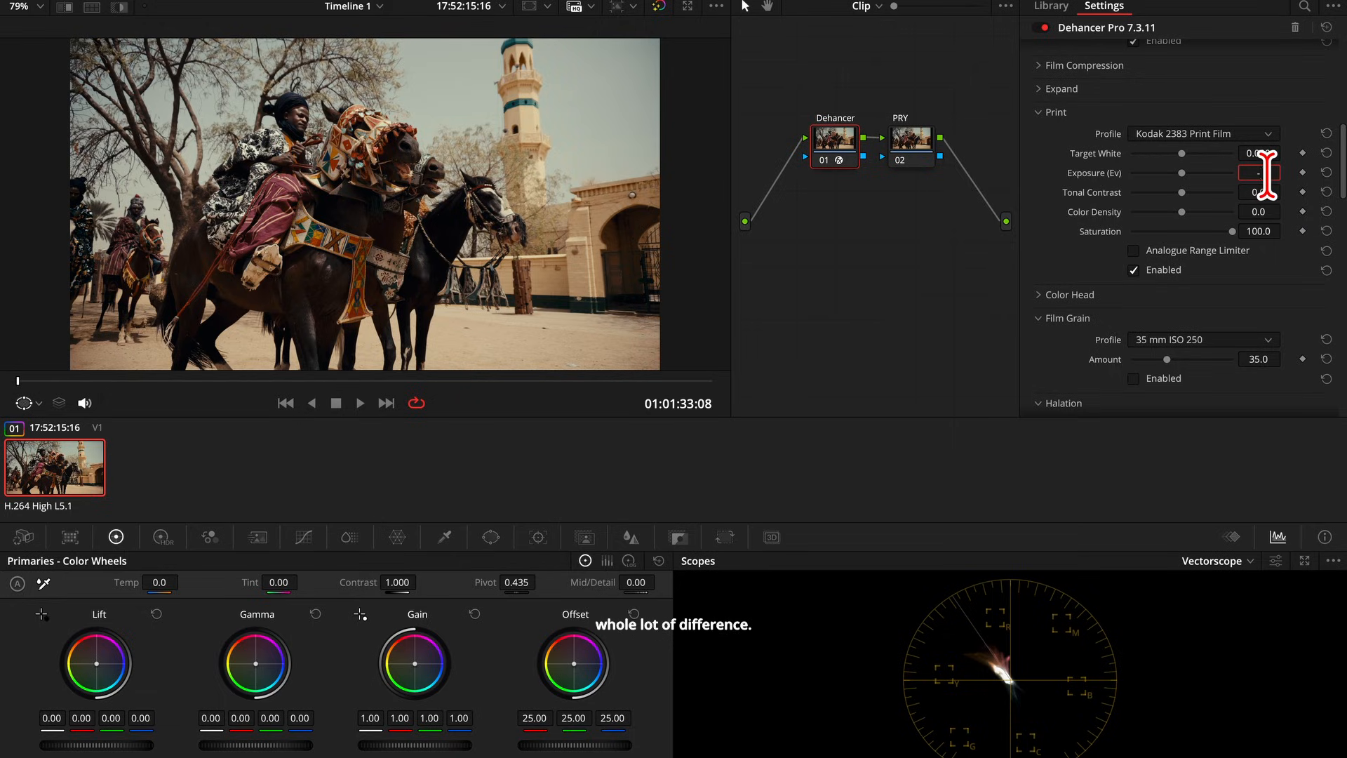
{"action": "type", "text": ".4"}
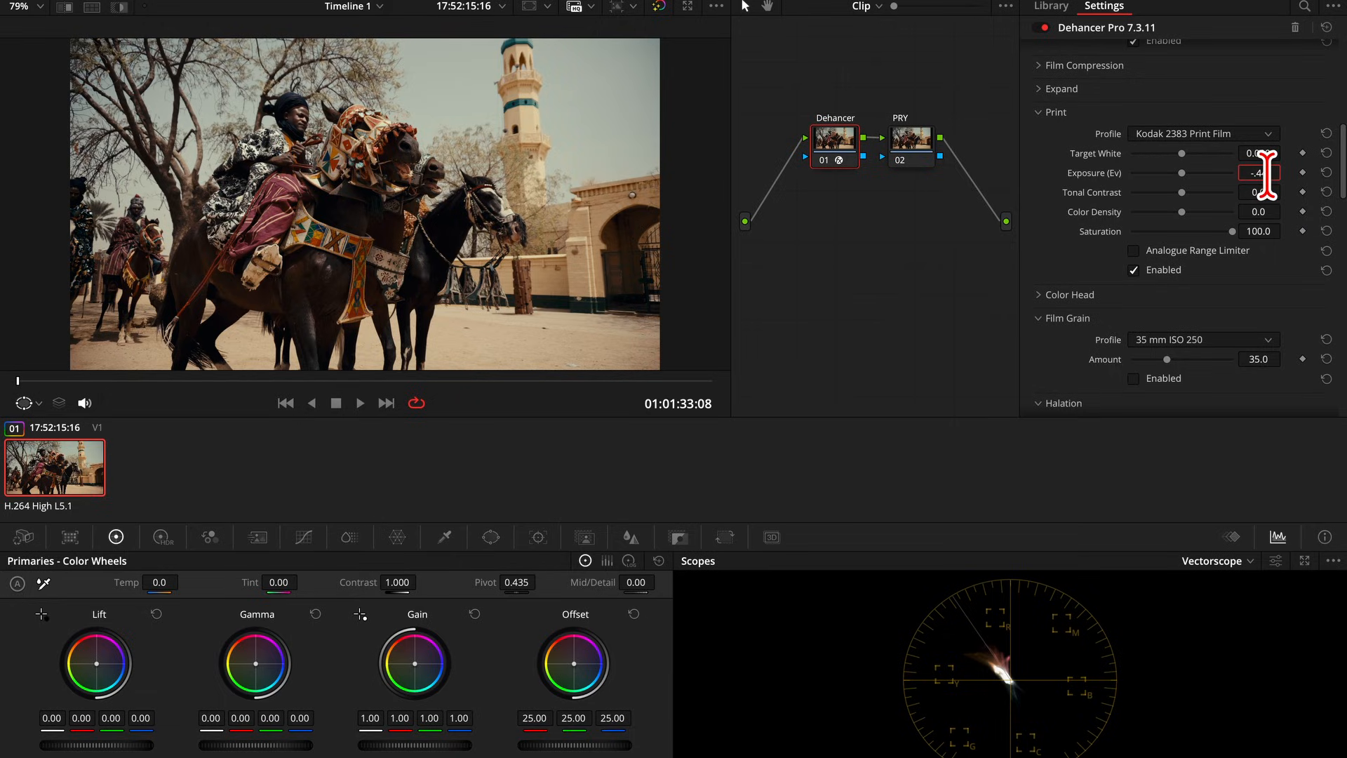
{"action": "type", "text": "42"}
{"action": "key", "text": "Return"}
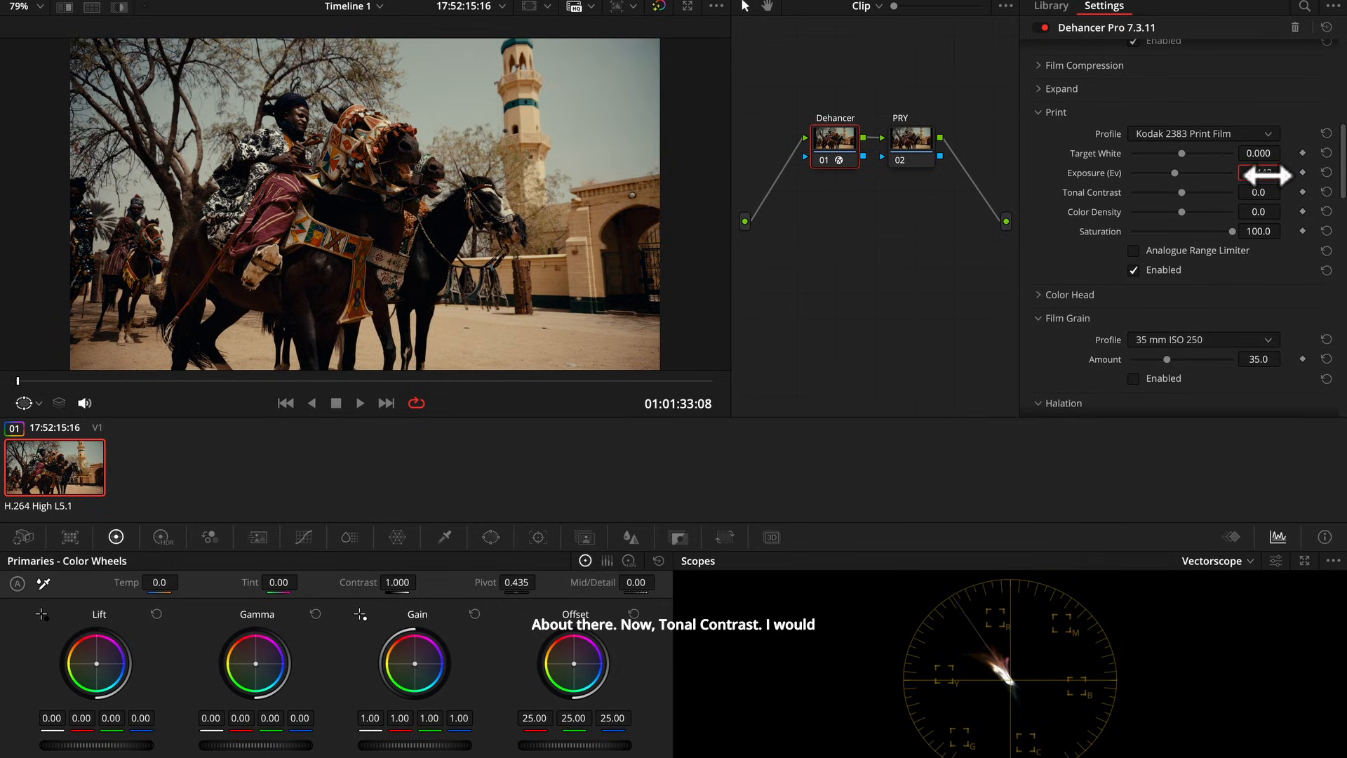
Lower the print's Tonal Contrast to -21.3 and raise its Color Density to 8.5.
{"action": "left_click", "coordinate": [1265, 197]}
{"action": "left_click_drag", "start_coordinate": [1268, 193], "coordinate": [1256, 193]}
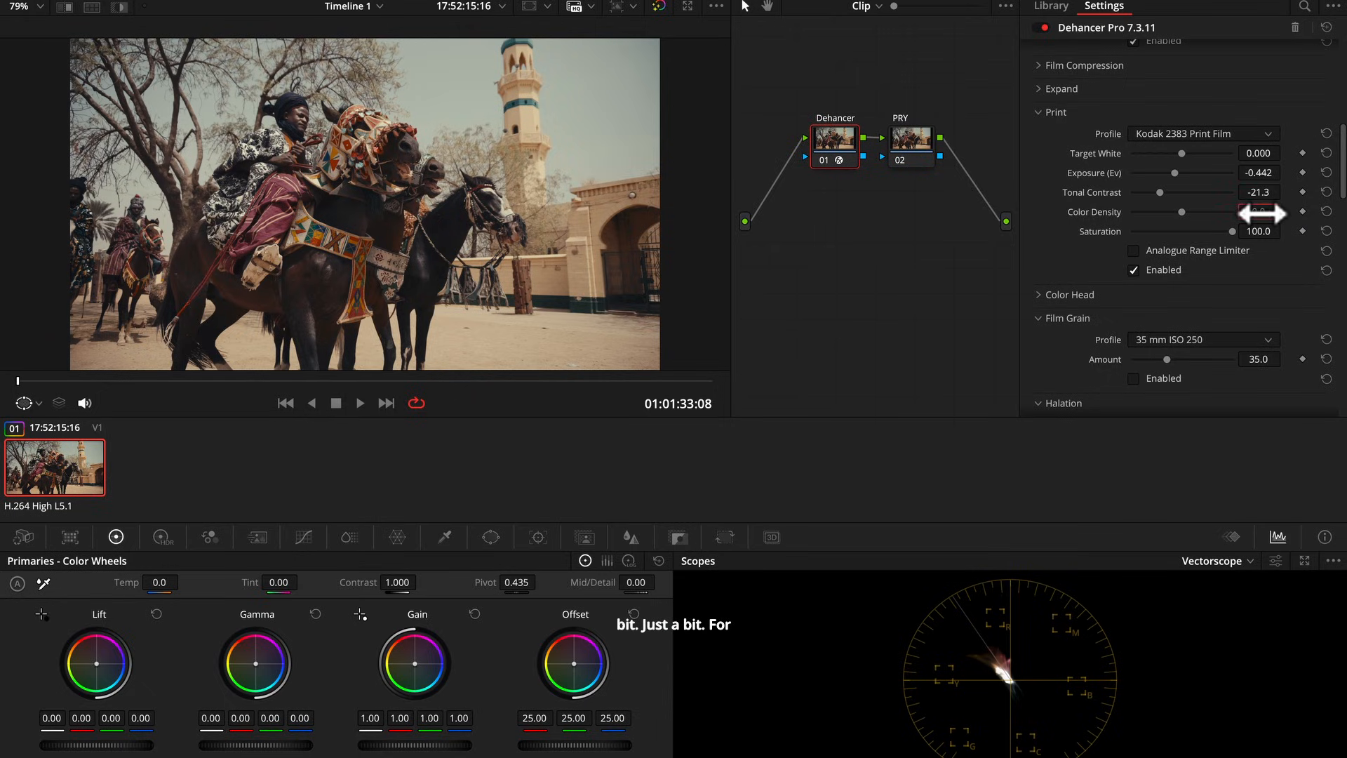
{"action": "left_click_drag", "start_coordinate": [1261, 213], "coordinate": [1285, 211]}
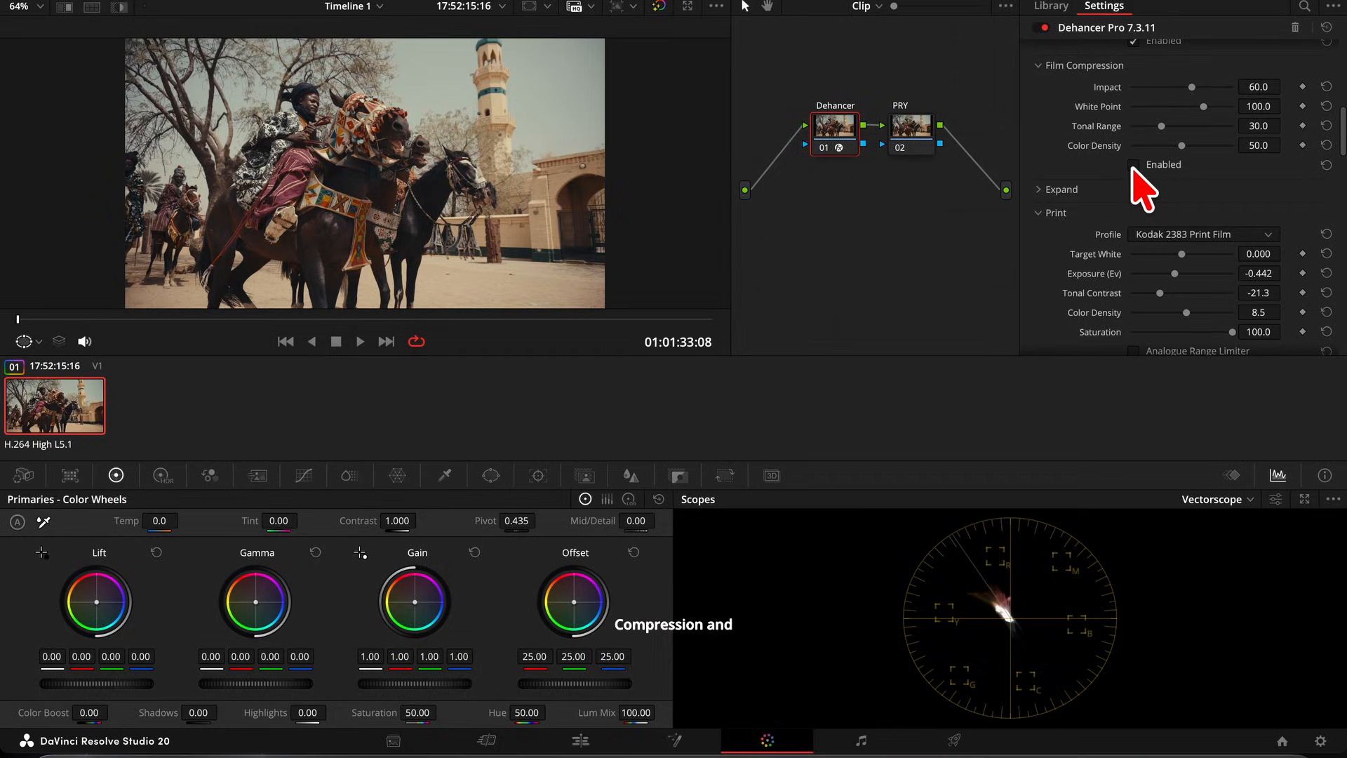
Enable Film Compression and raise its Impact to 70.5.
{"action": "left_click", "coordinate": [1133, 166]}
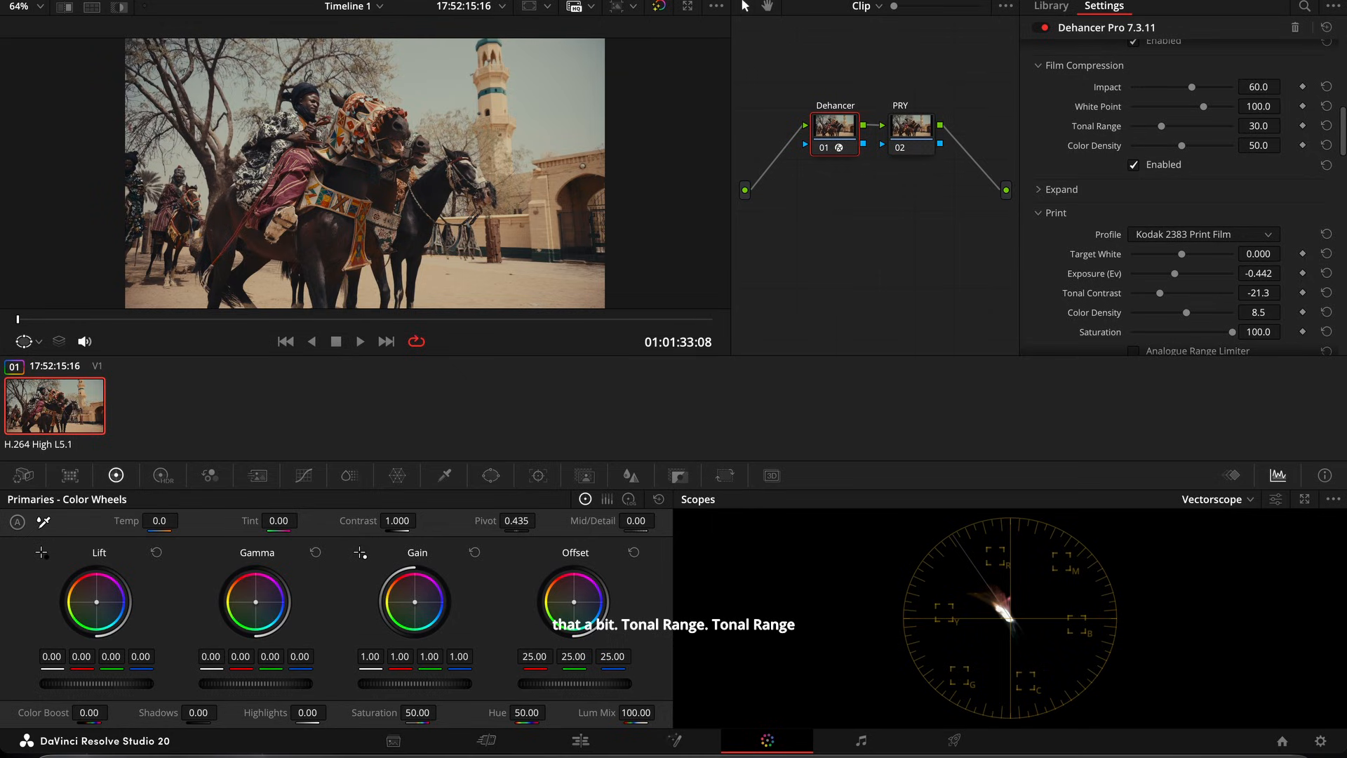
{"action": "left_click_drag", "start_coordinate": [1257, 86], "coordinate": [1263, 86]}
{"action": "left_click_drag", "start_coordinate": [1257, 86], "coordinate": [1259, 86]}
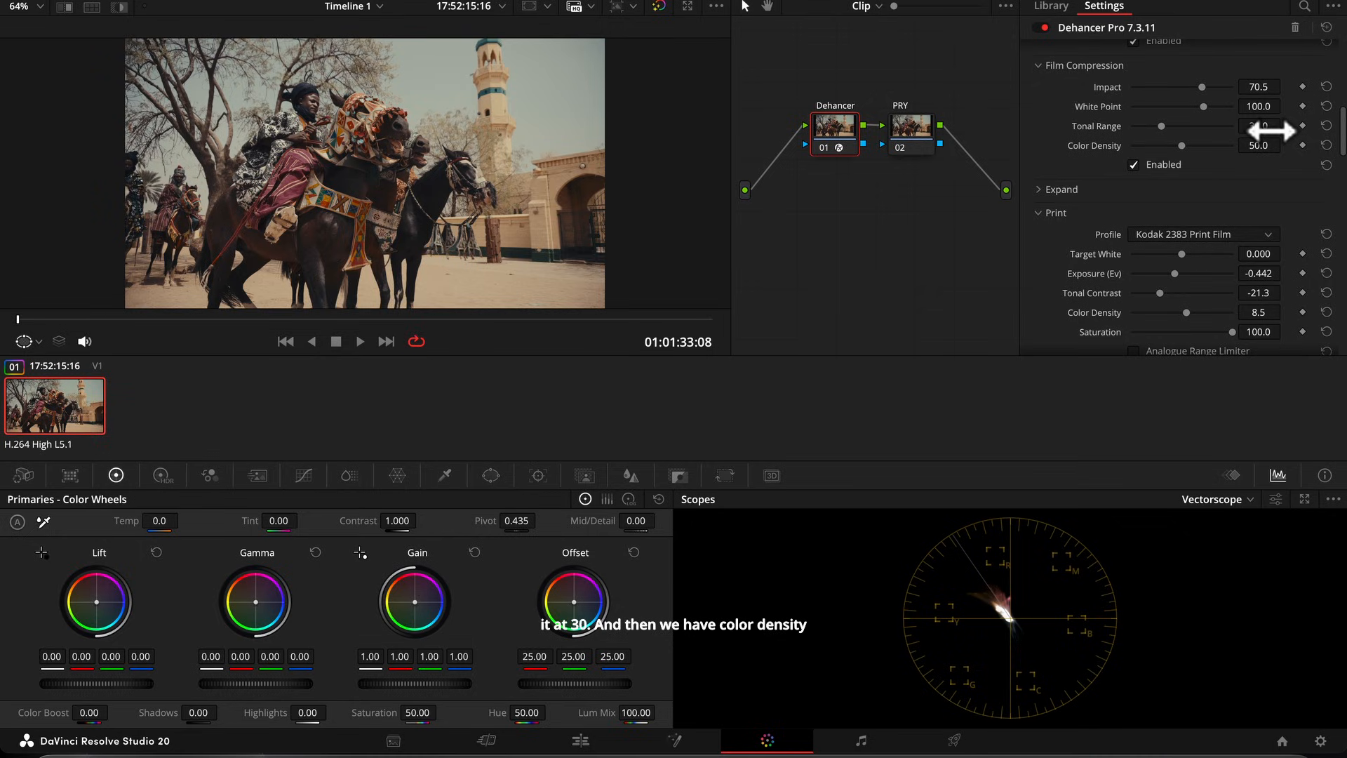
Raise Film Compression's Color Density to 64.3 and adjust the Black Point in the Expand settings.
{"action": "left_click_drag", "start_coordinate": [1257, 146], "coordinate": [1285, 145]}
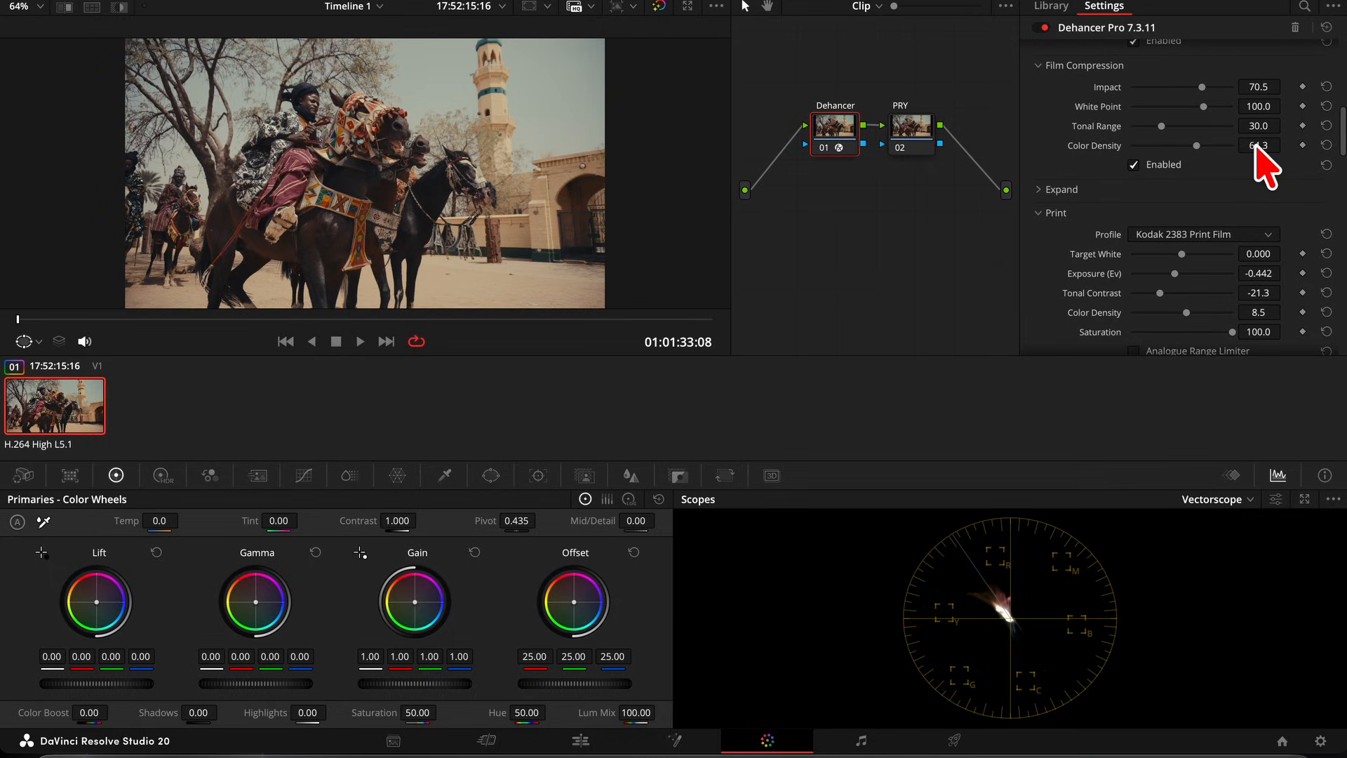
{"action": "left_click", "coordinate": [1038, 189]}
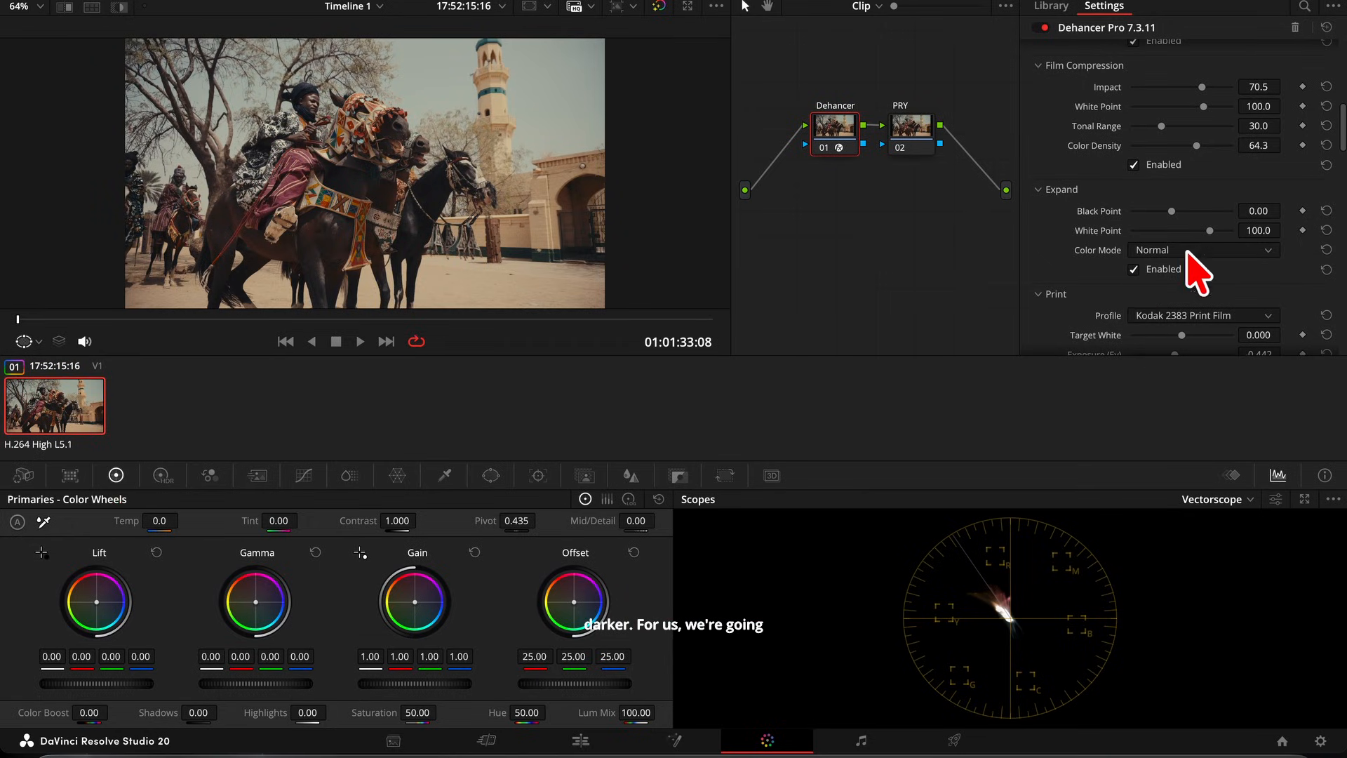
{"action": "left_click_drag", "start_coordinate": [1254, 209], "coordinate": [1314, 209]}
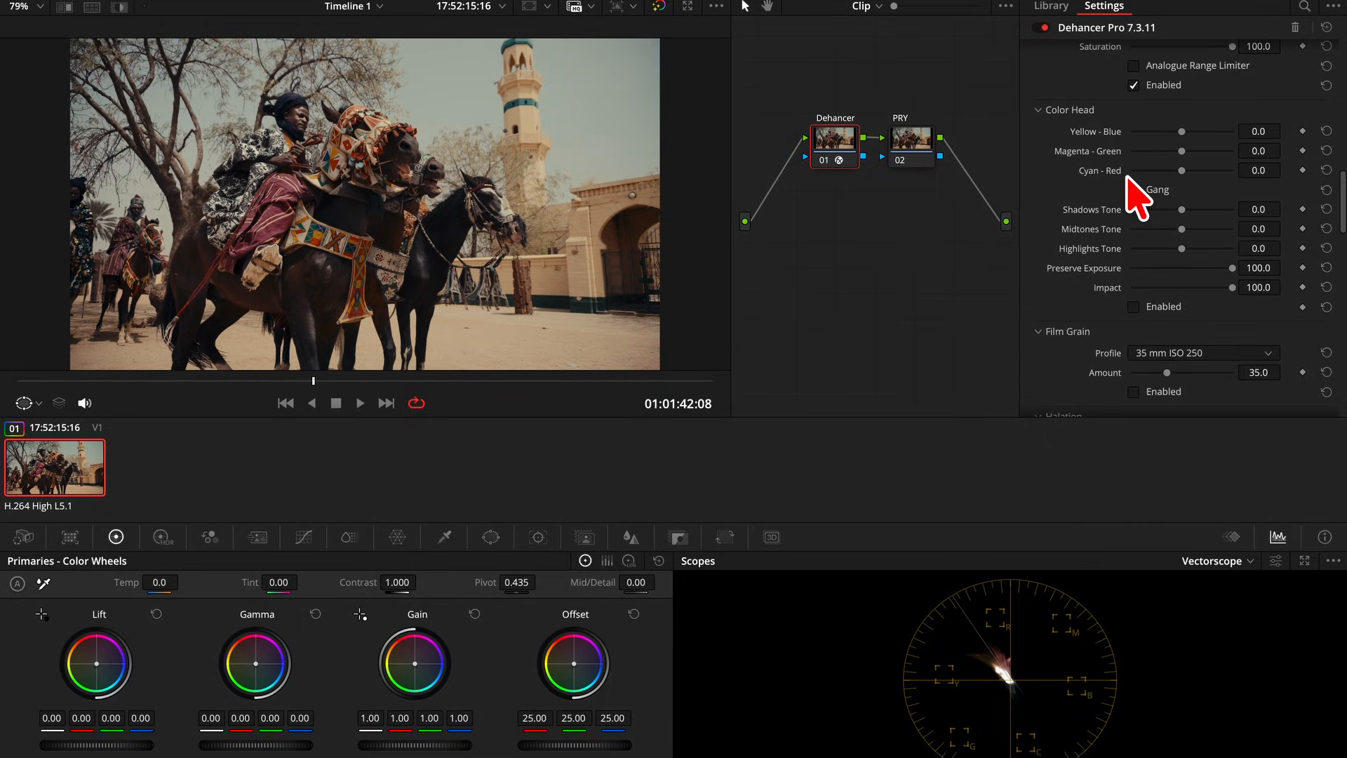
Try shifting the Cyan - Red and Yellow - Blue balance in the Color Head settings.
{"action": "left_click_drag", "start_coordinate": [1184, 172], "coordinate": [1211, 152]}
{"action": "left_click_drag", "start_coordinate": [1207, 131], "coordinate": [1208, 132]}
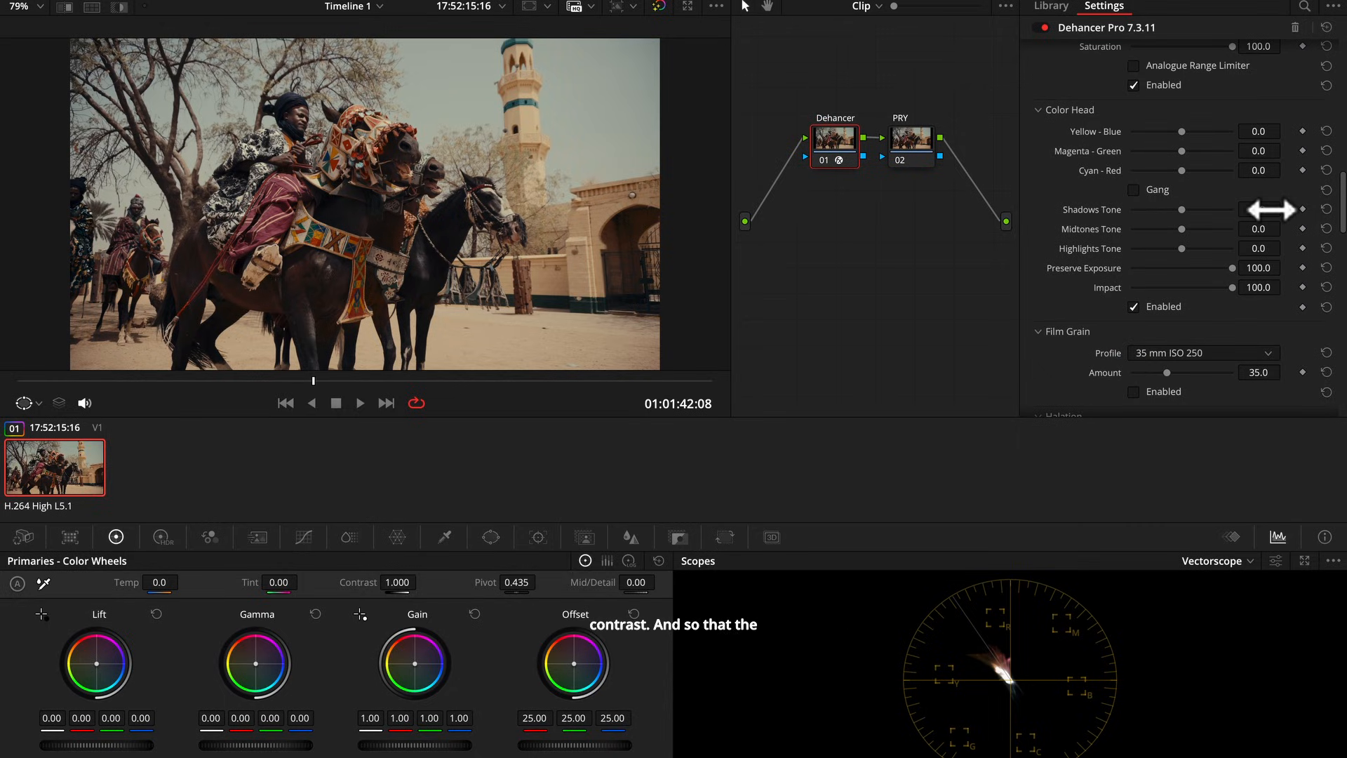
In the Color Head settings, lower Shadows Tone to -10.2 and raise Midtones Tone to about 1.3.
{"action": "left_click_drag", "start_coordinate": [1288, 209], "coordinate": [1271, 211]}
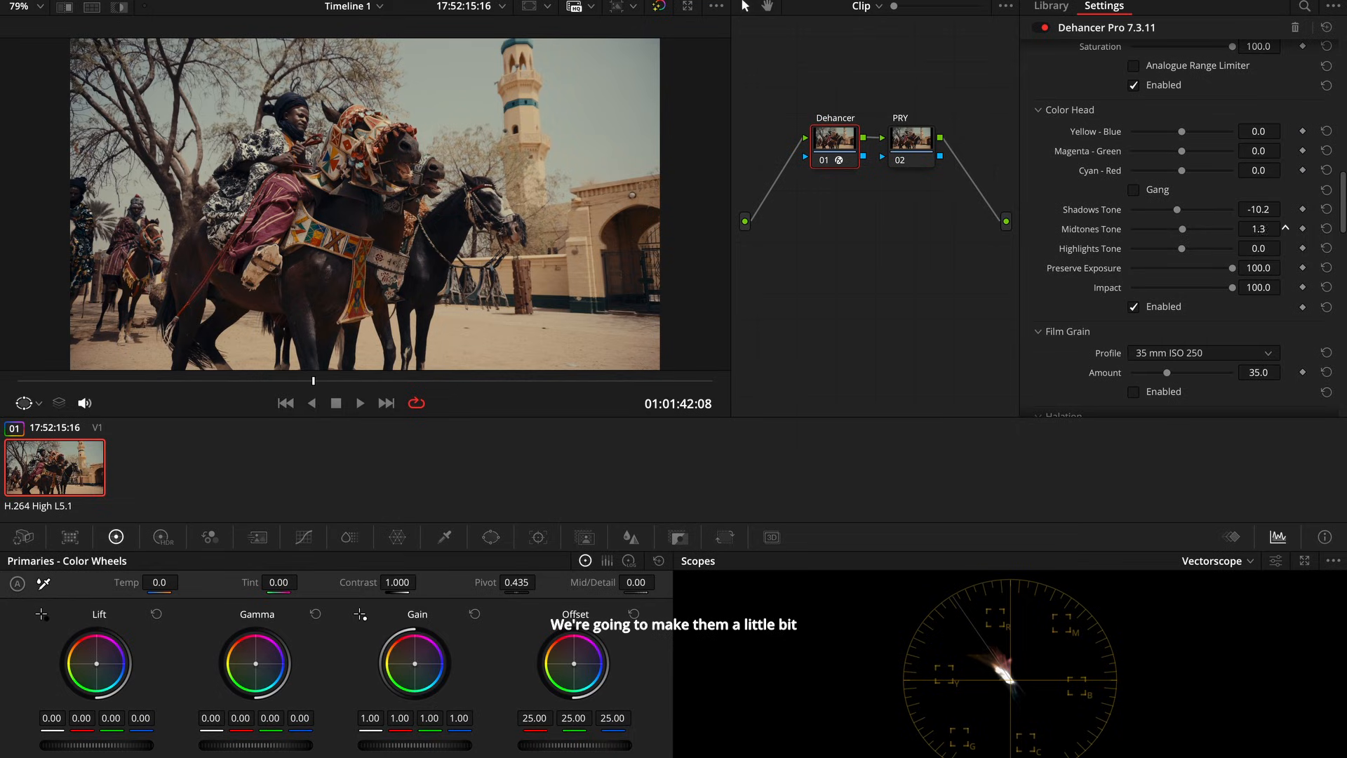
{"action": "left_click_drag", "start_coordinate": [1258, 228], "coordinate": [1262, 228]}
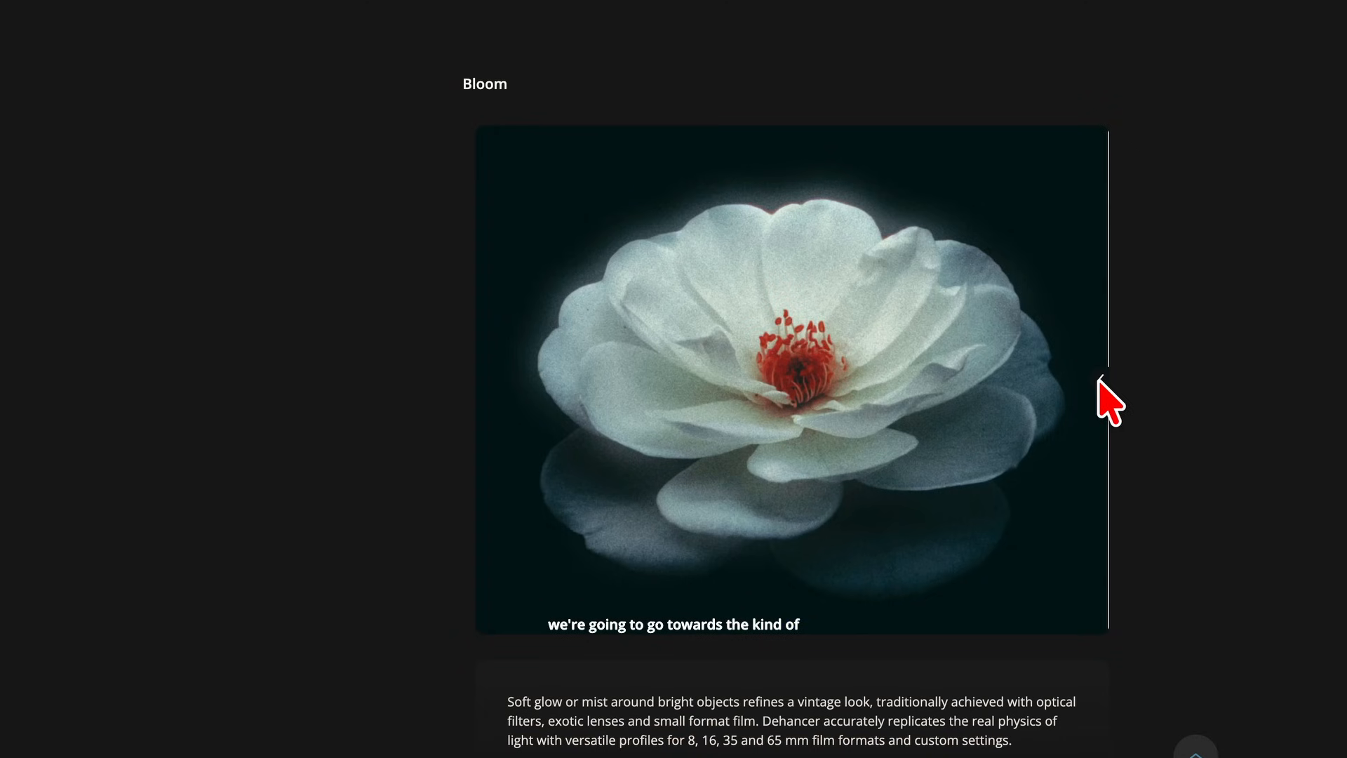
Compare the before and after versions of the flower image in the Bloom example on the Dehancer website.
{"action": "left_click_drag", "start_coordinate": [1099, 376], "coordinate": [835, 451]}
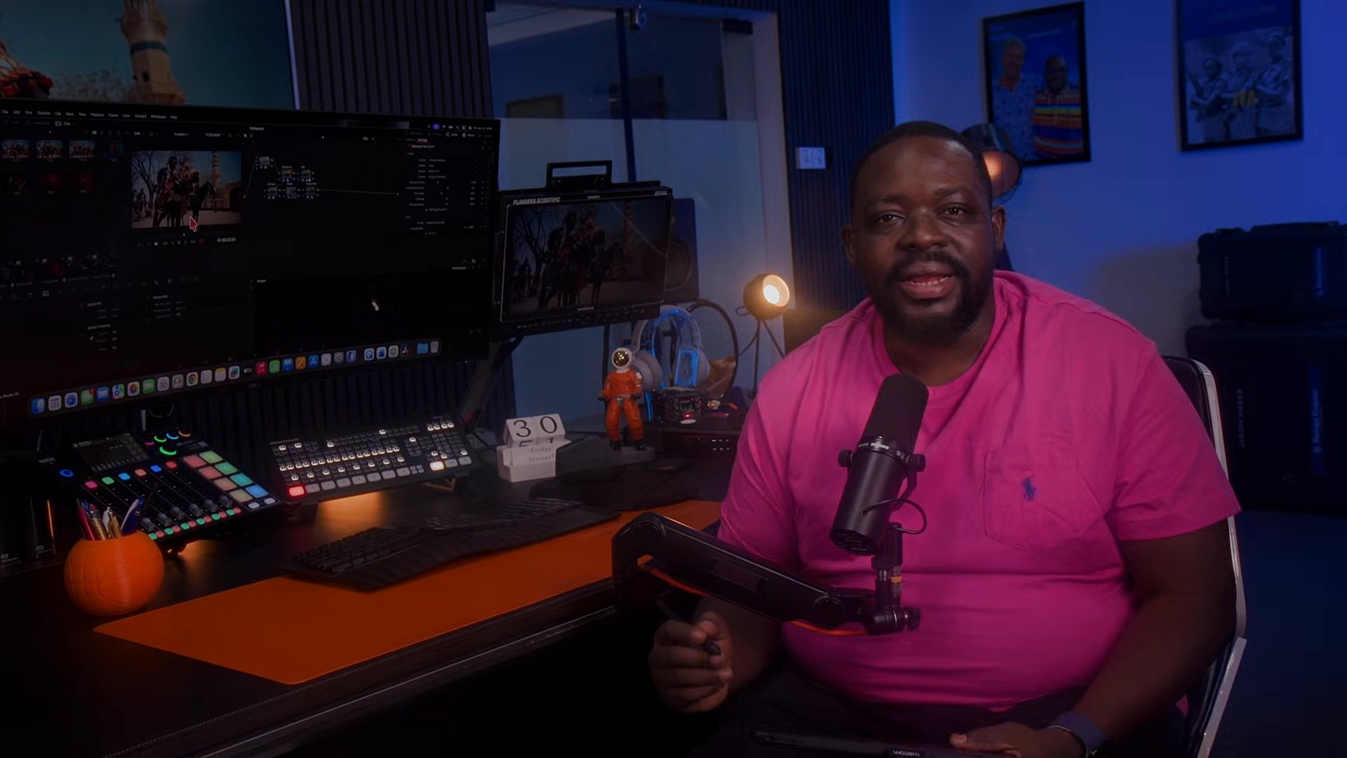